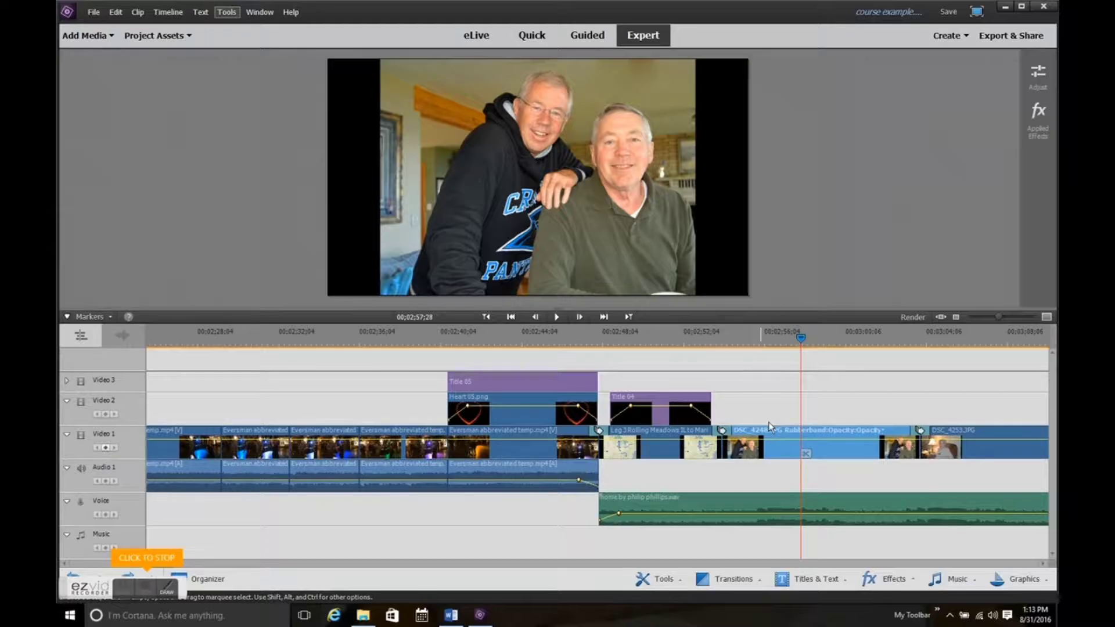
Step: Pan and zoom the two-men photo so it ends close on both faces, then preview it
left_click(800, 338)
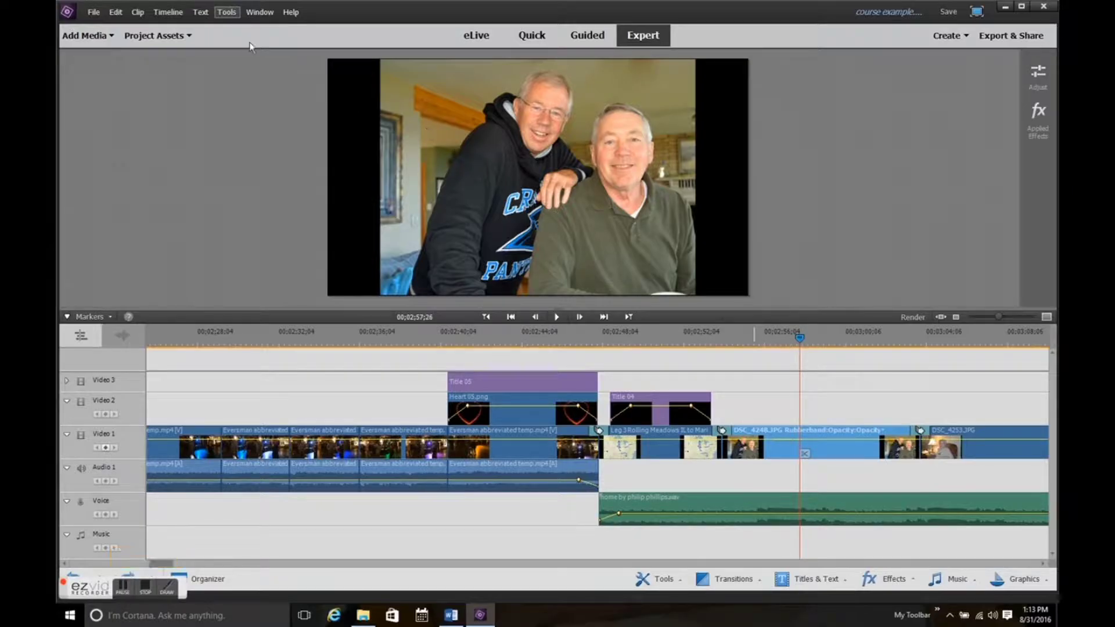
left_click(226, 12)
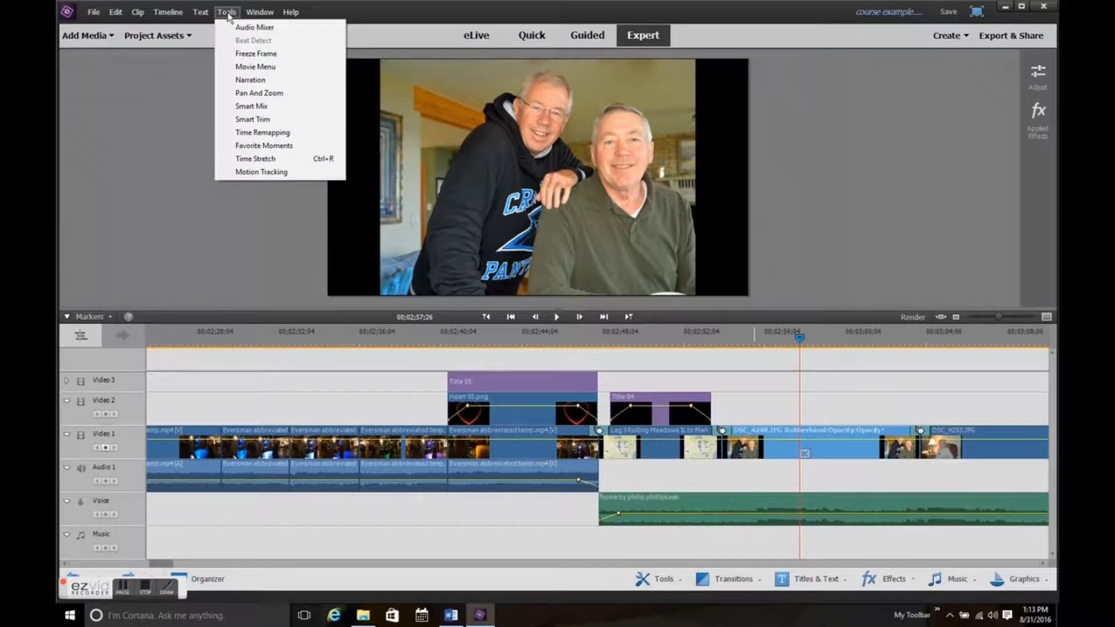
left_click(266, 93)
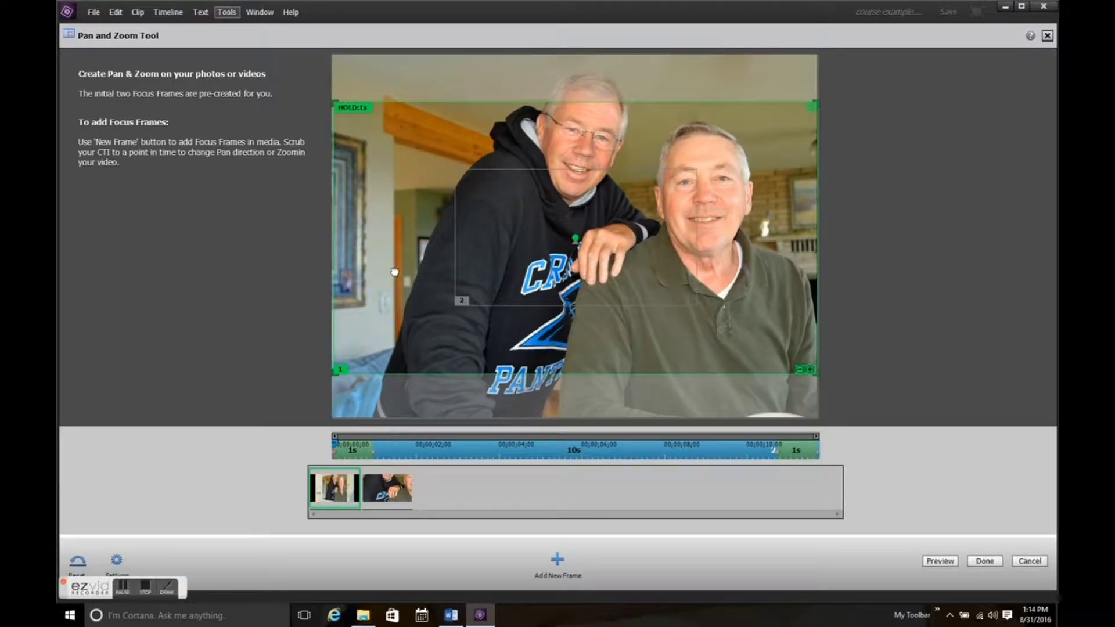
left_click_drag(394, 271, 403, 162)
left_click(566, 228)
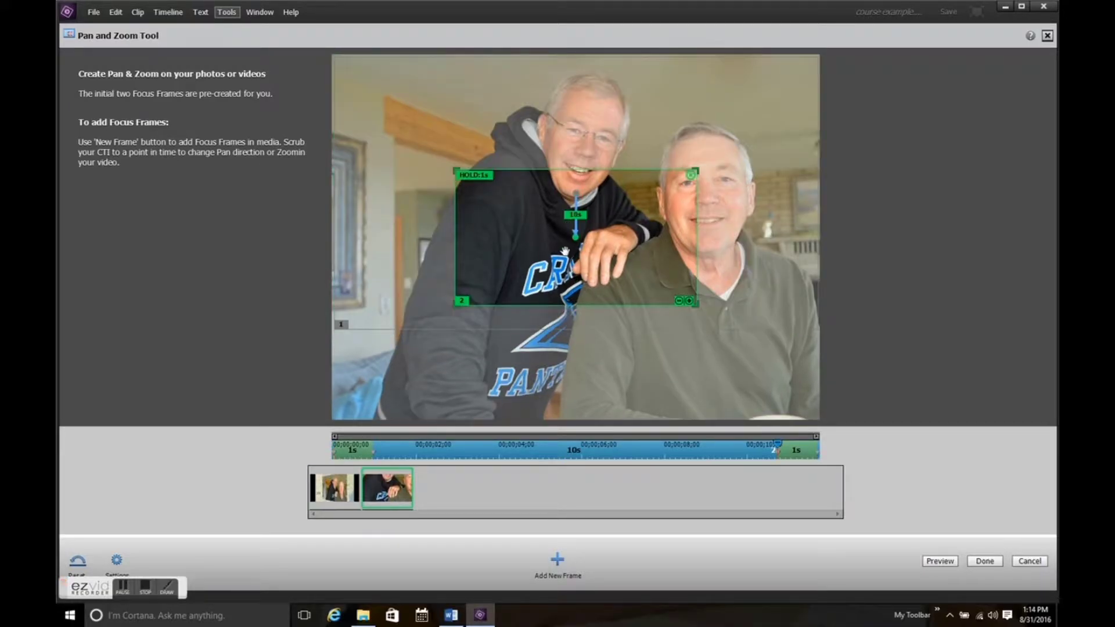
left_click_drag(595, 230, 635, 182)
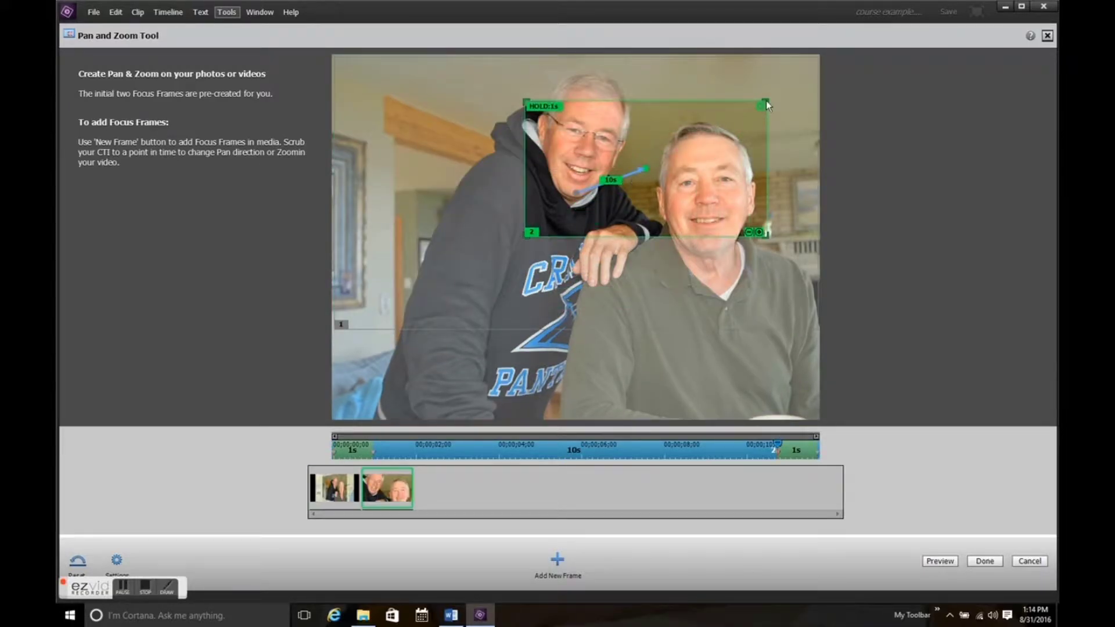
left_click(939, 561)
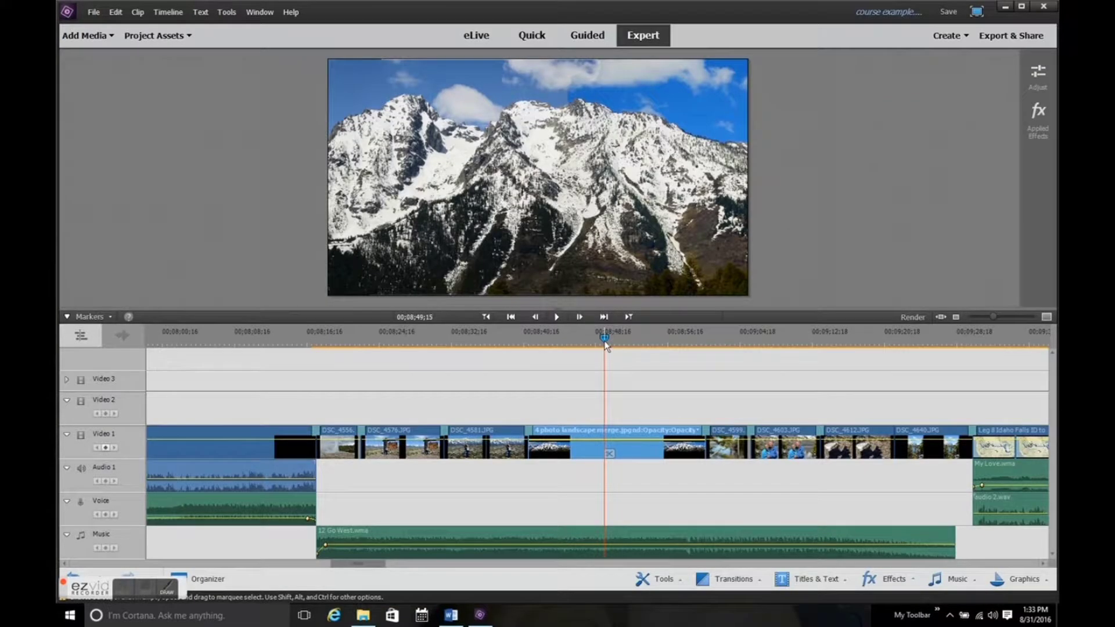
Step: Split the mountain panorama clip at the playhead and move into its second part
left_click_drag(605, 342, 615, 348)
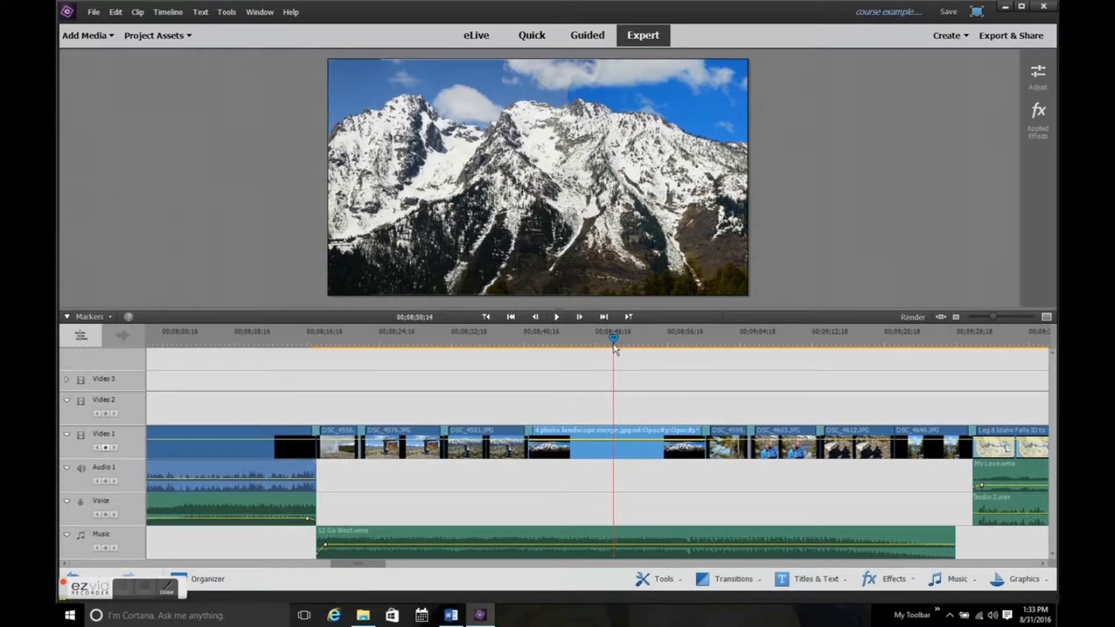
left_click(617, 454)
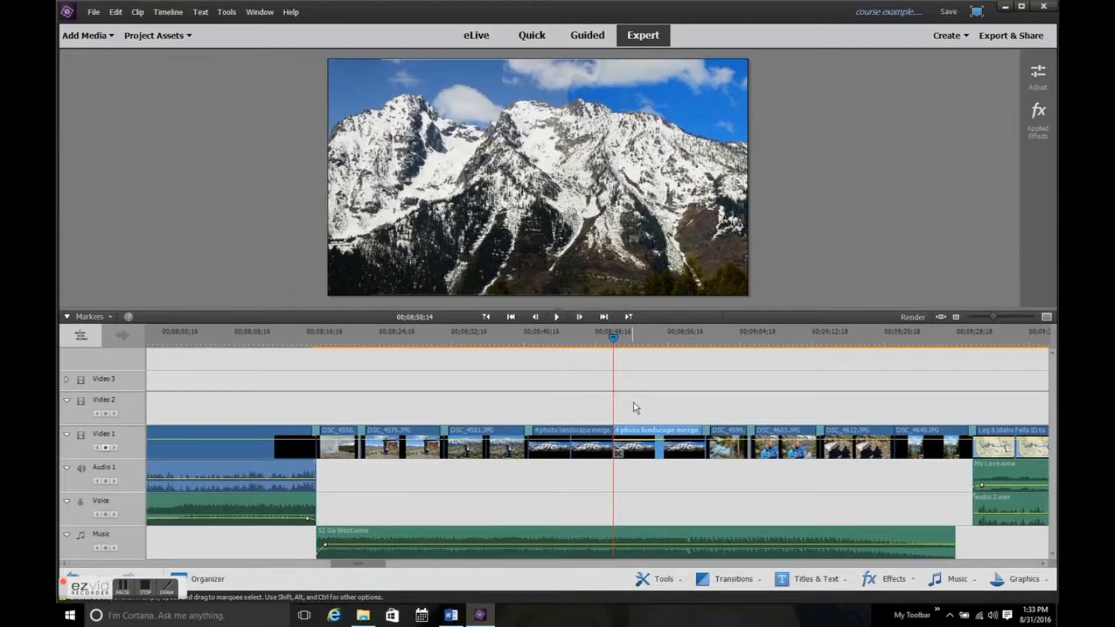
left_click_drag(632, 344, 653, 343)
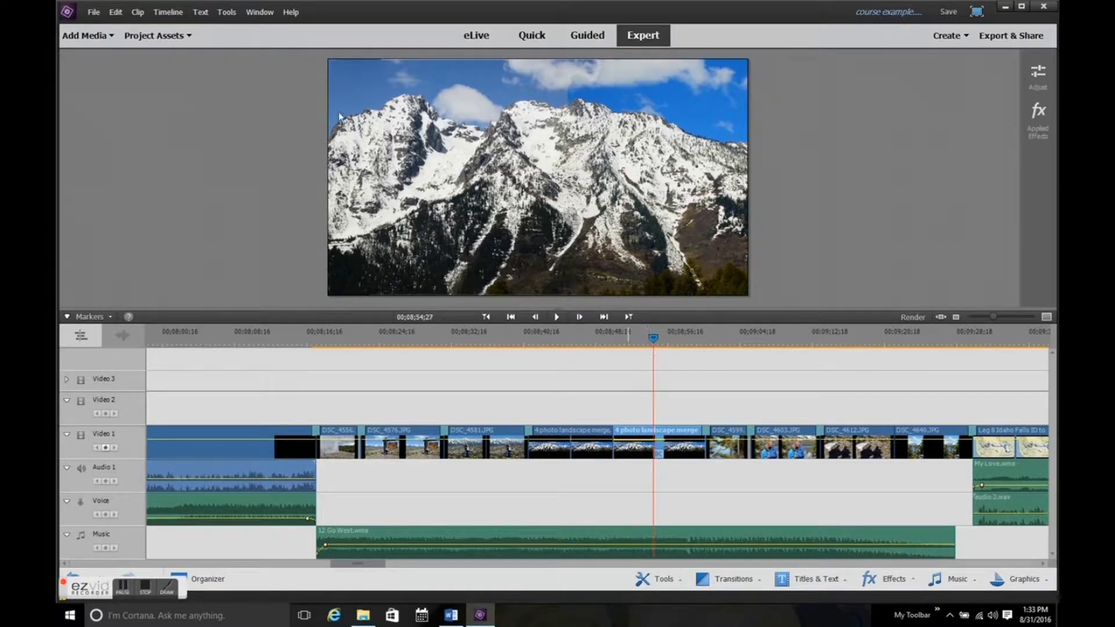
Step: Make the second panorama part pan from its left end to the right edge, and save
left_click(227, 12)
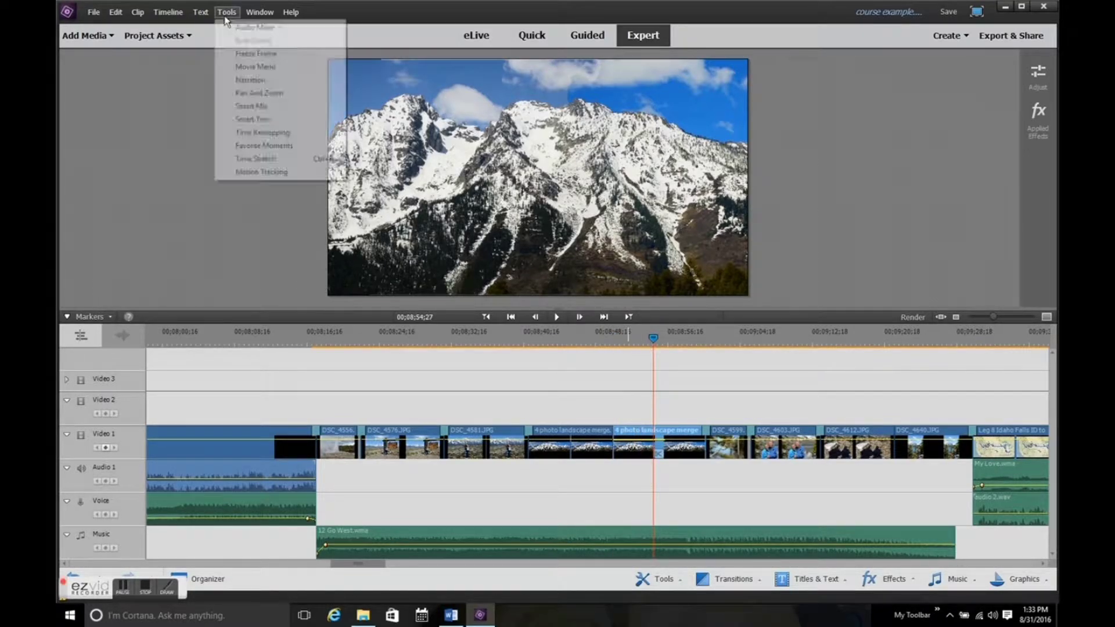
left_click(261, 92)
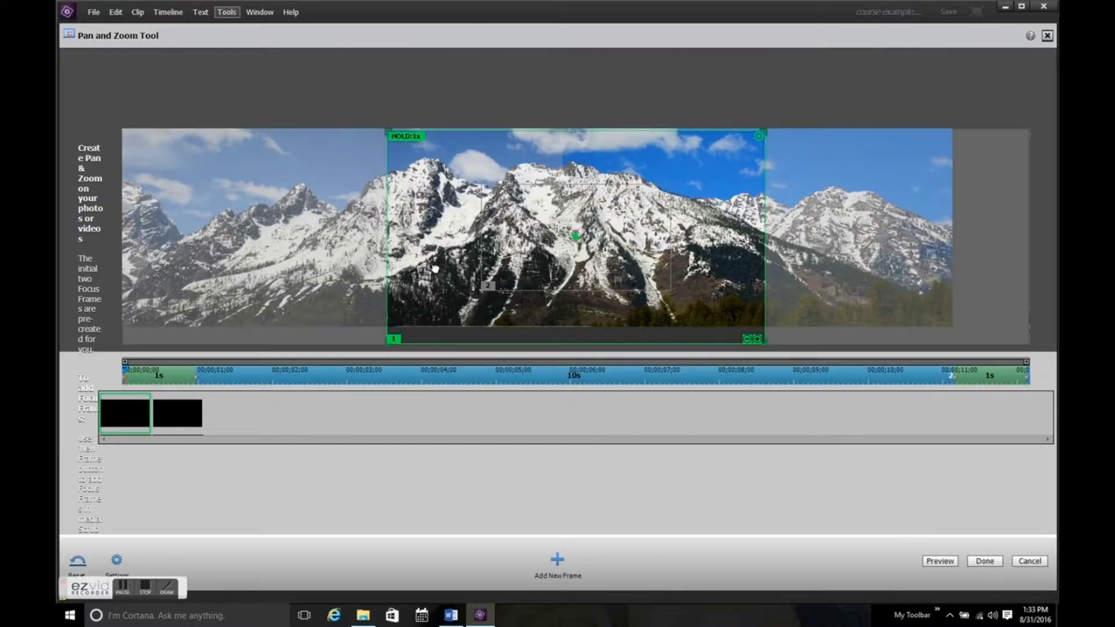
left_click_drag(440, 264, 118, 265)
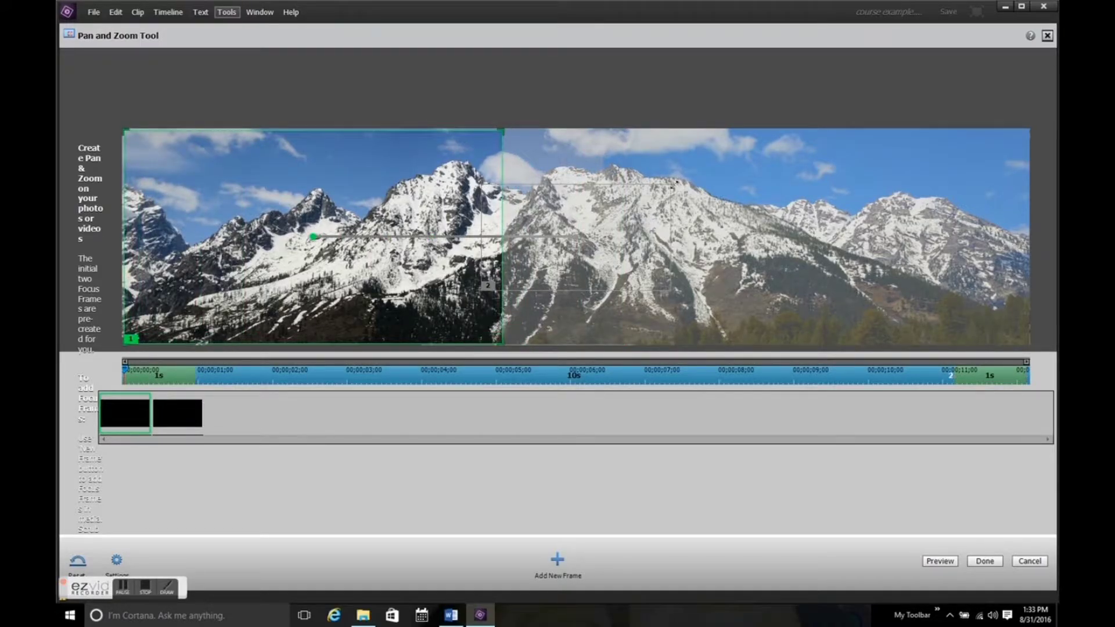
left_click(608, 261)
left_click_drag(671, 290, 754, 293)
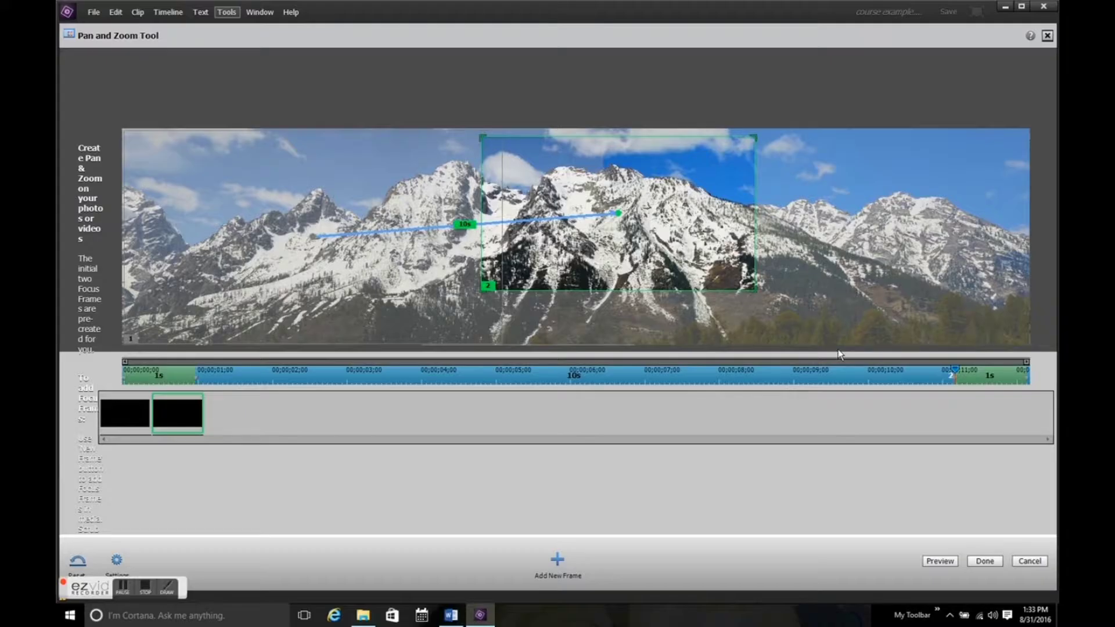
left_click_drag(755, 292, 857, 360)
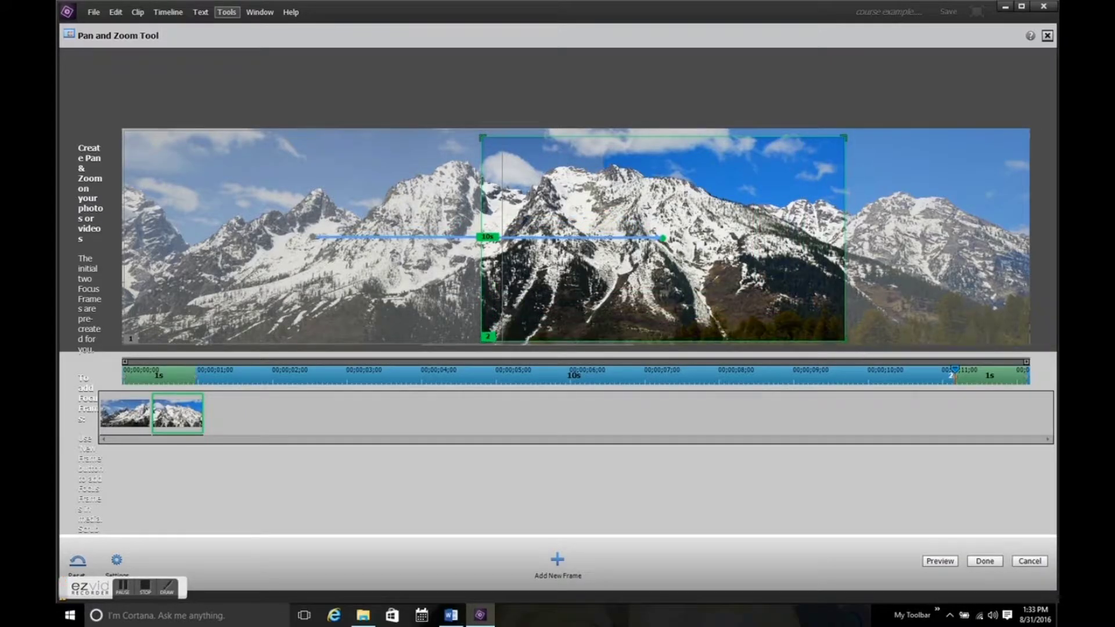
left_click_drag(663, 232, 847, 232)
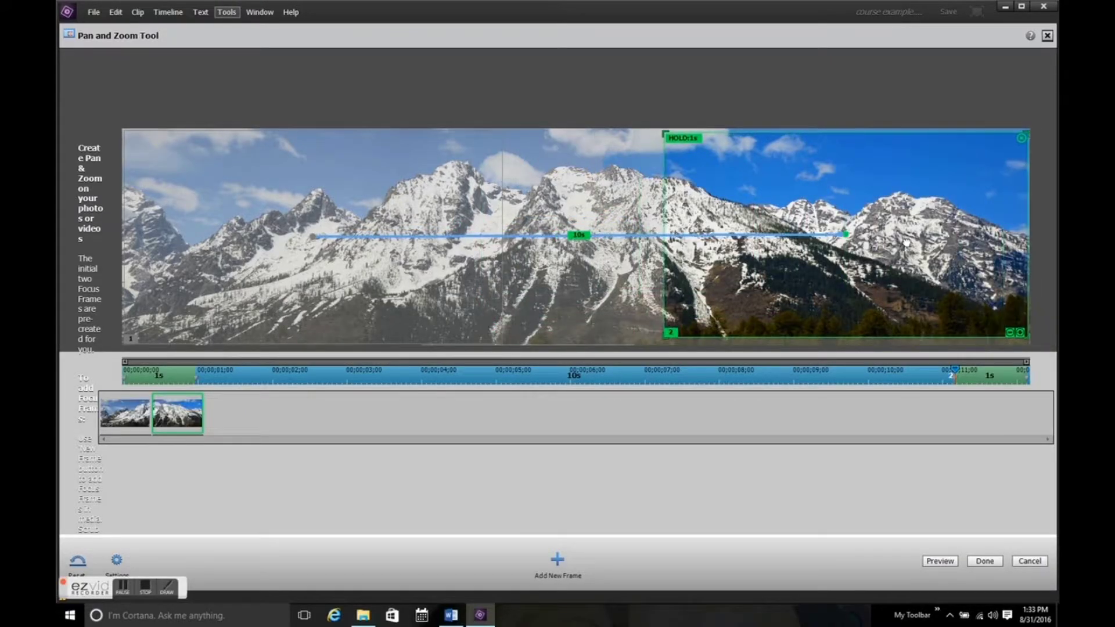
left_click(985, 561)
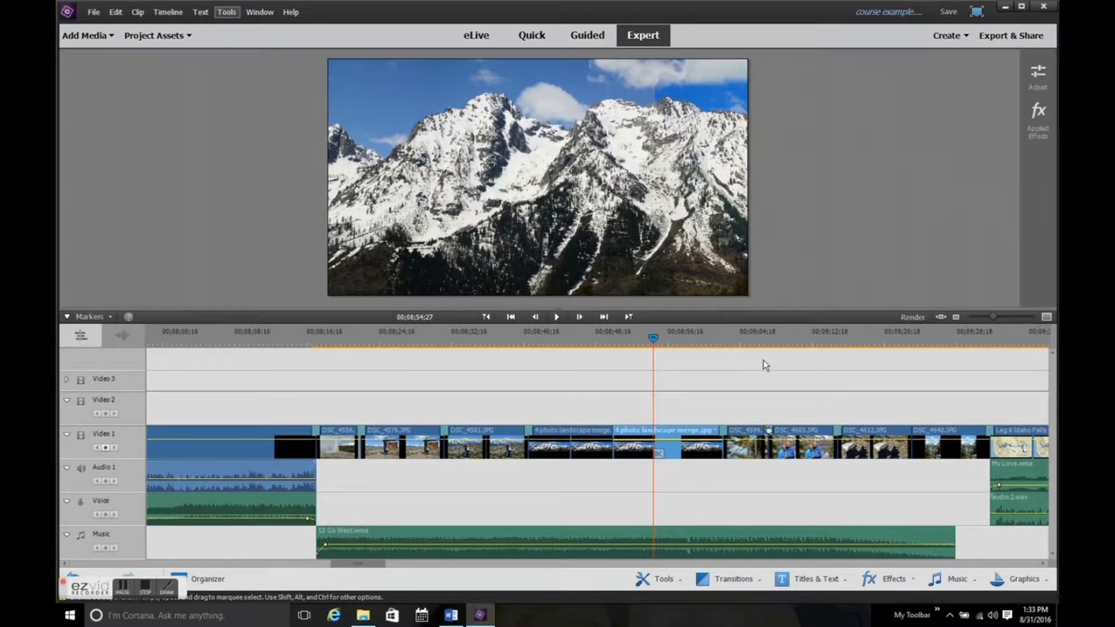
key("ctrl+s")
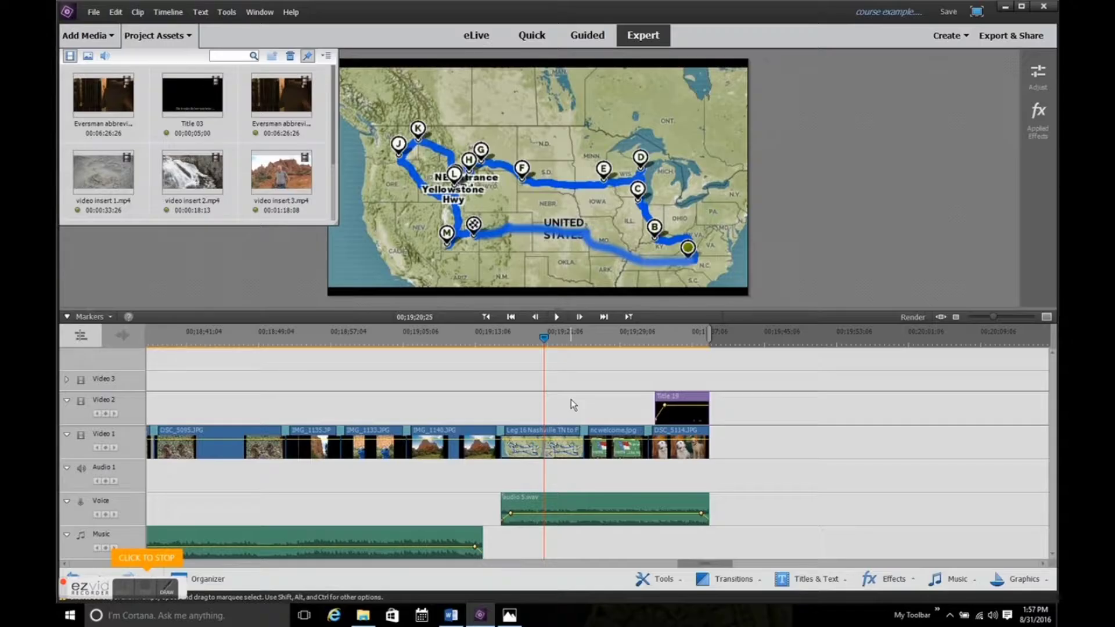
Step: Play the timeline and view the horse-race picture image 1.jpg in the photo viewer
key("space")
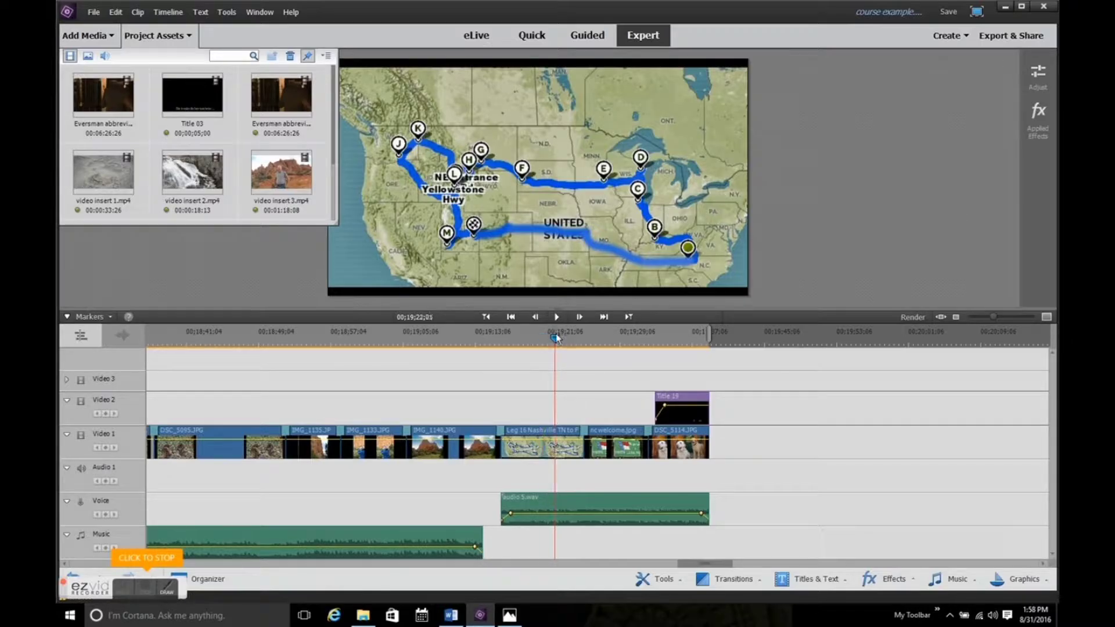
left_click(509, 615)
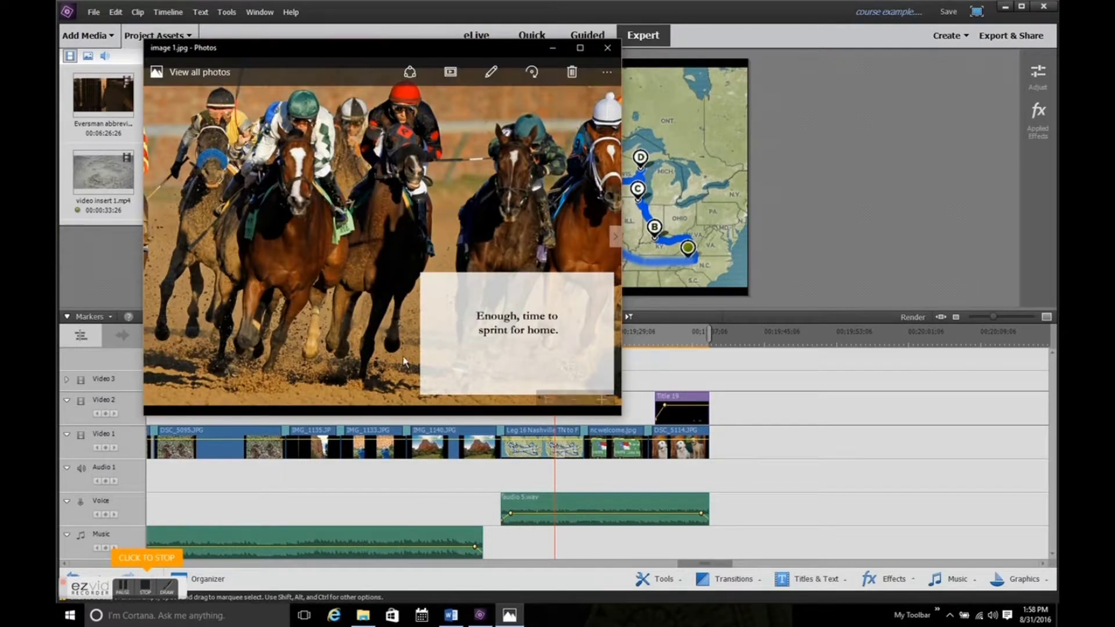
left_click(606, 51)
Step: Import image 1.jpg from Desktop > 2016 5 Western NP Trip into the project
left_click(87, 35)
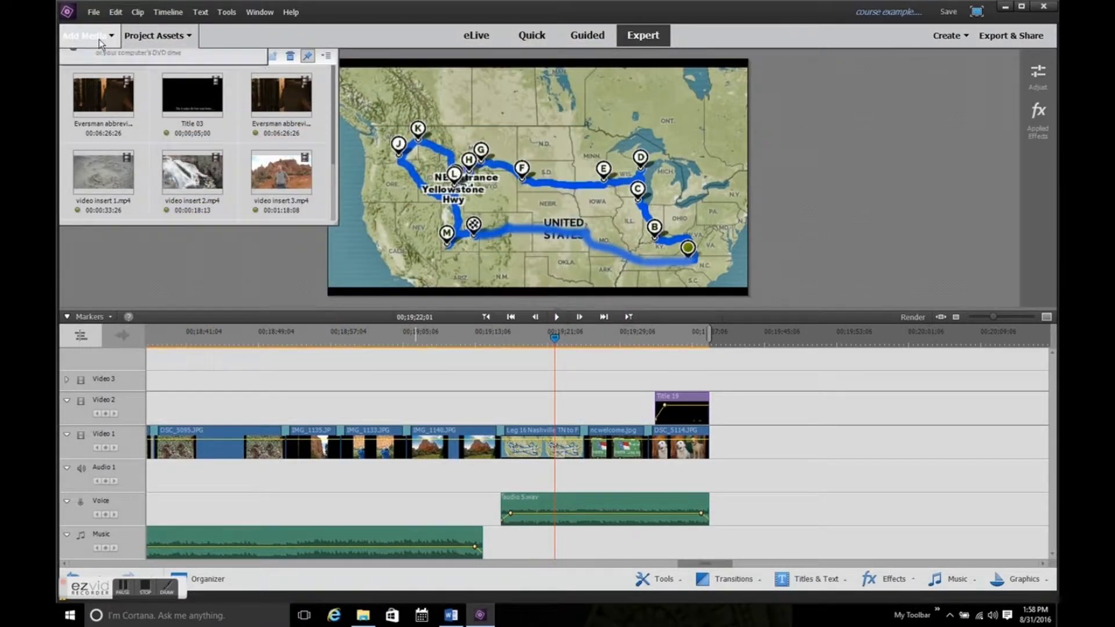
left_click(115, 104)
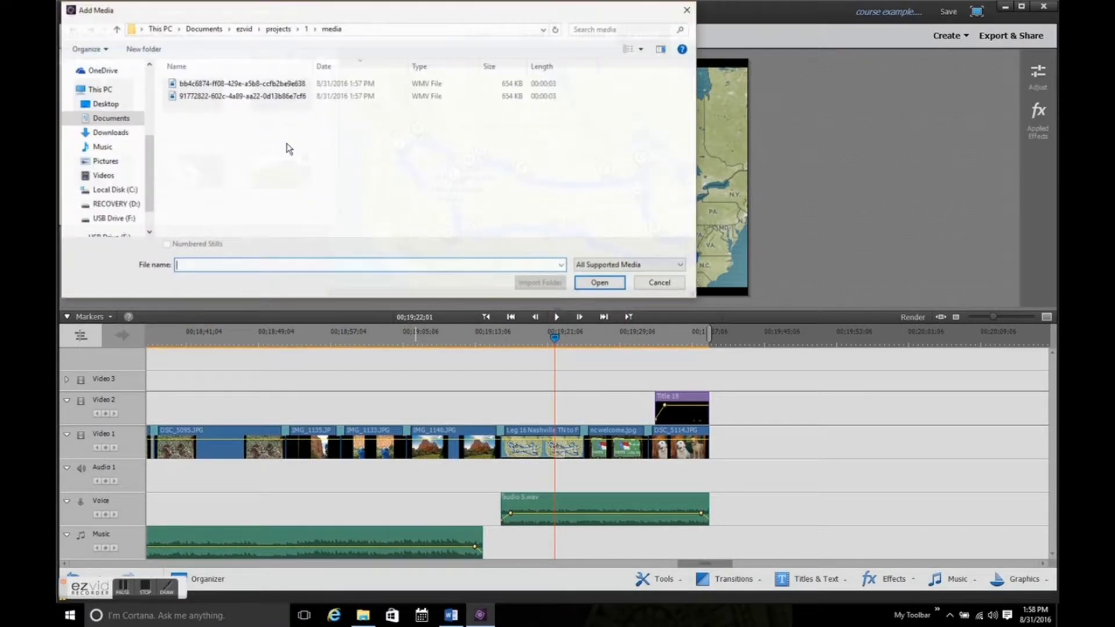
left_click(122, 114)
double_click(196, 96)
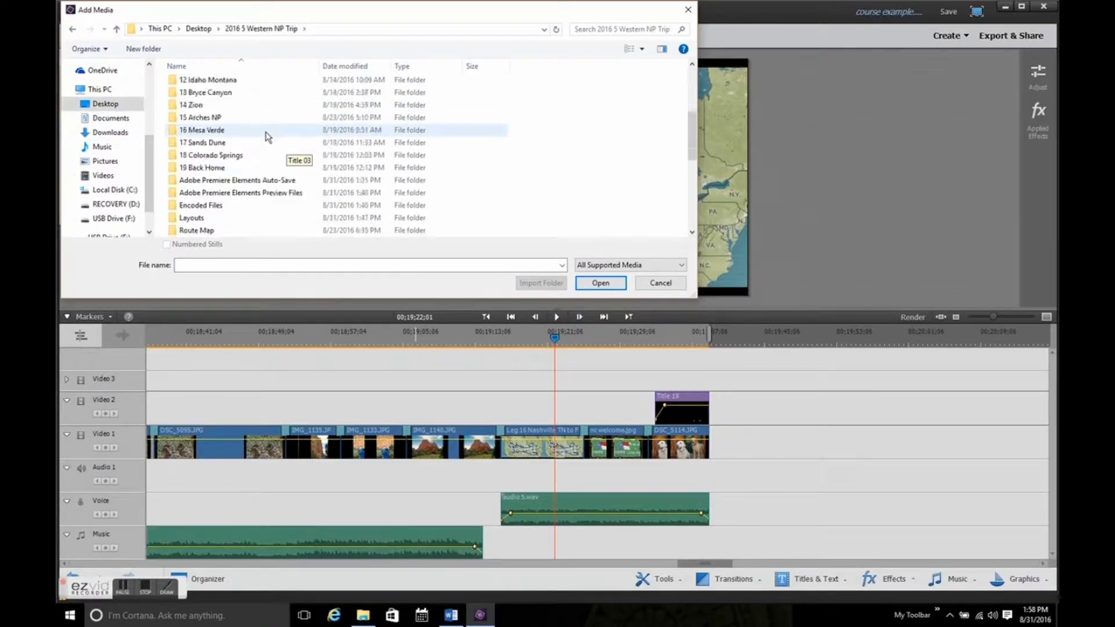
scroll(267, 137, "down", 3)
double_click(226, 219)
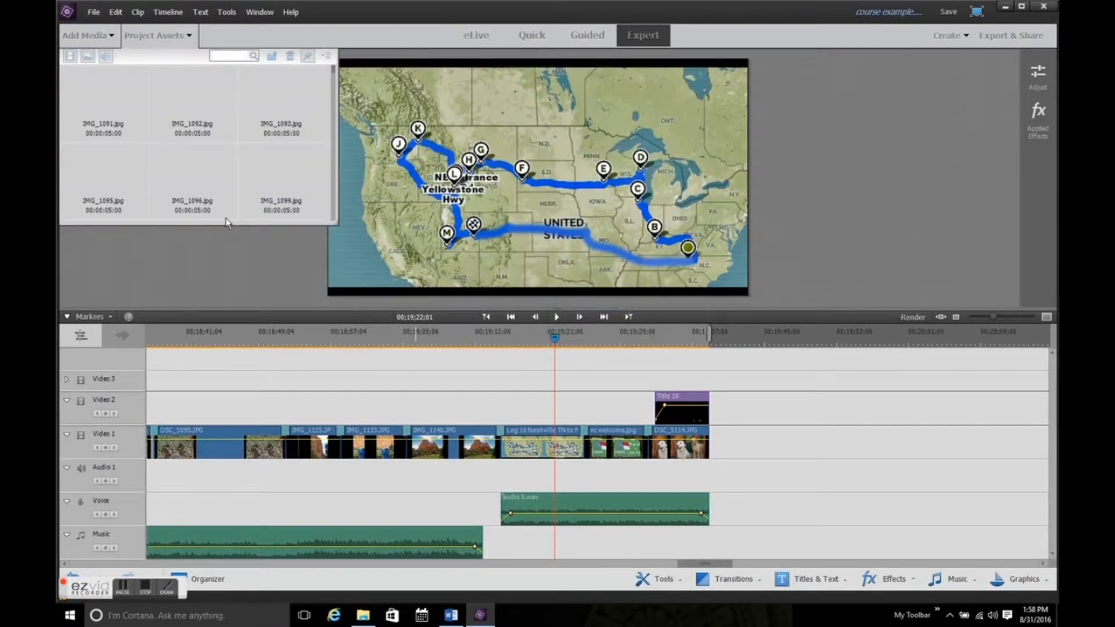
Step: Put image 1.jpg on Video 2 above the map, move it upper right, and lengthen it
left_click_drag(96, 187, 514, 409)
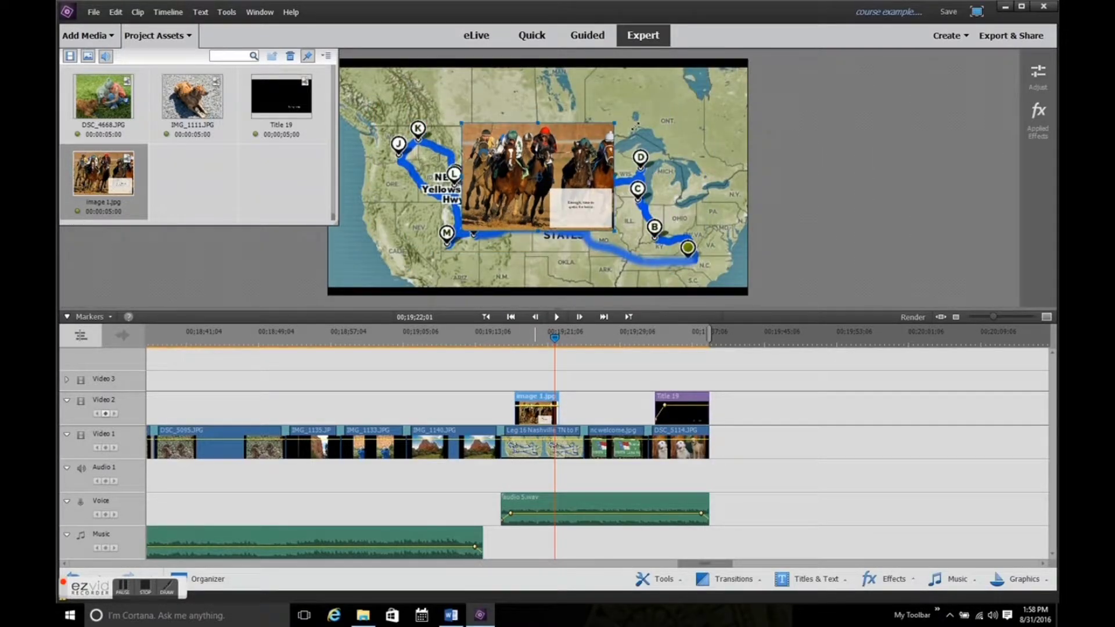
left_click_drag(569, 169, 658, 124)
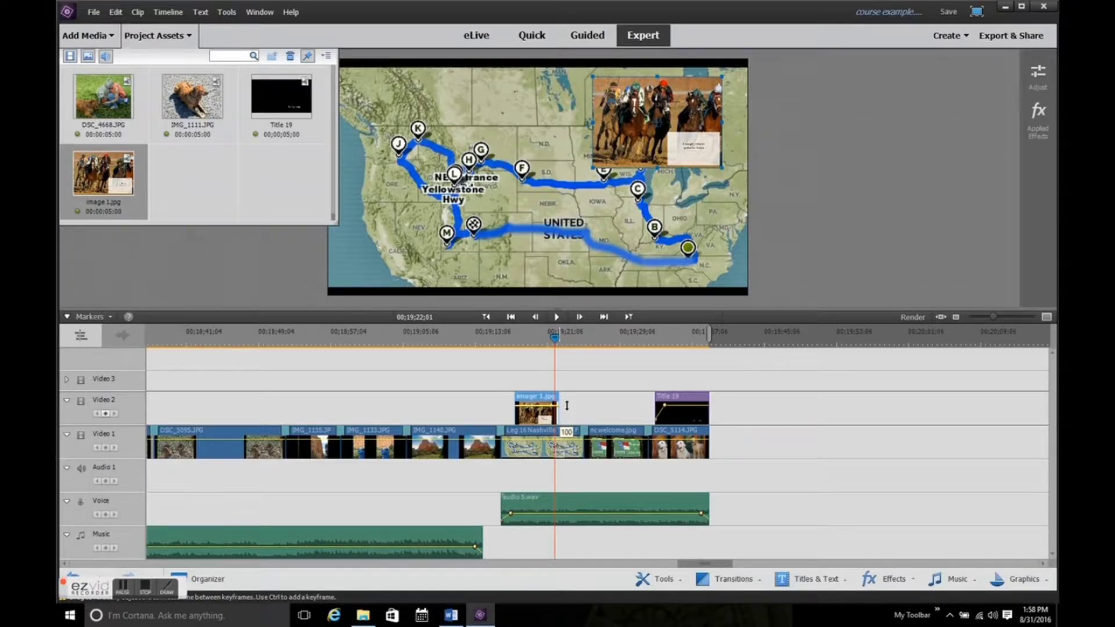
left_click_drag(557, 408, 574, 409)
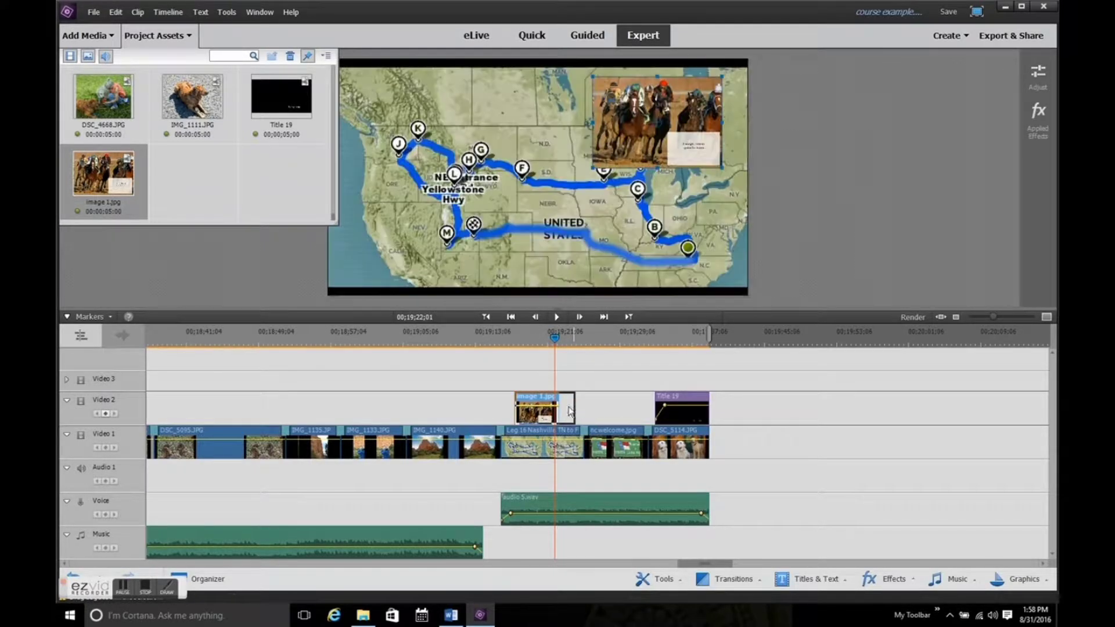
Step: Give the horse image clip a video fade out and lower its opacity
right_click(566, 410)
mouse_move(595, 280)
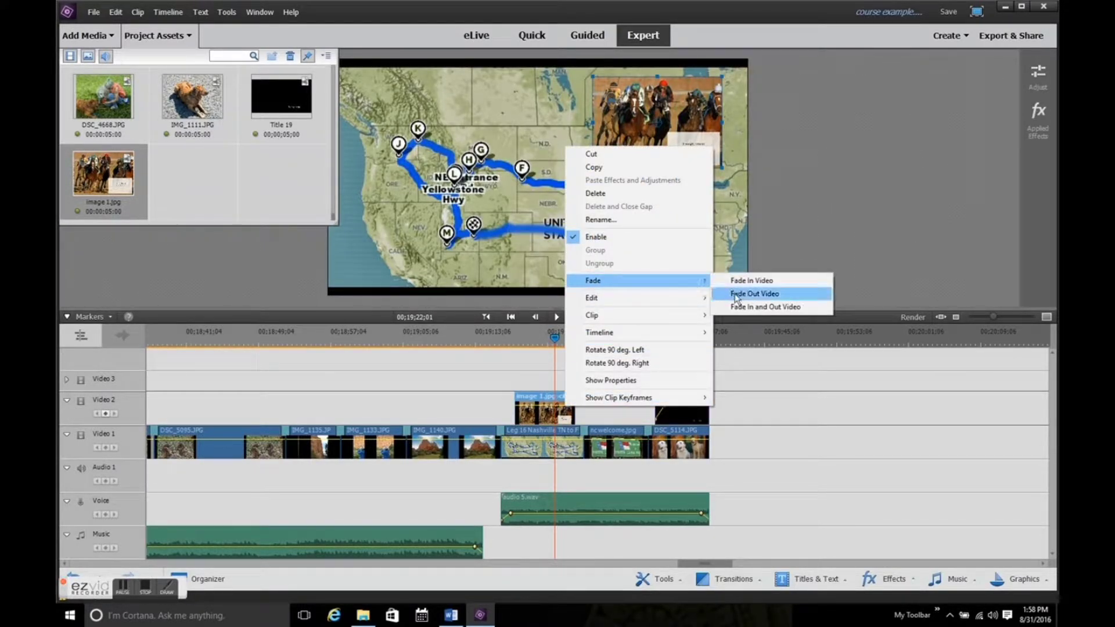
left_click(754, 292)
left_click(887, 113)
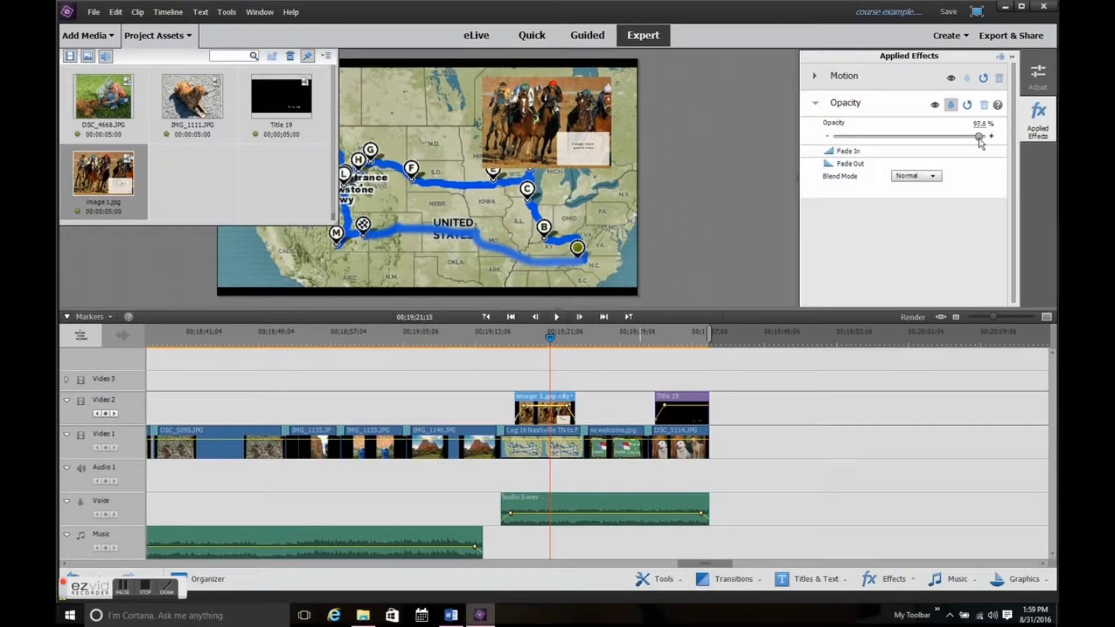
mouse_move(980, 137)
left_mouse_down()
mouse_move(878, 150)
mouse_move(865, 139)
mouse_move(987, 137)
left_mouse_up()
Step: Select the narration clip on the Voice track and bring up its volume level setting
left_click(1012, 56)
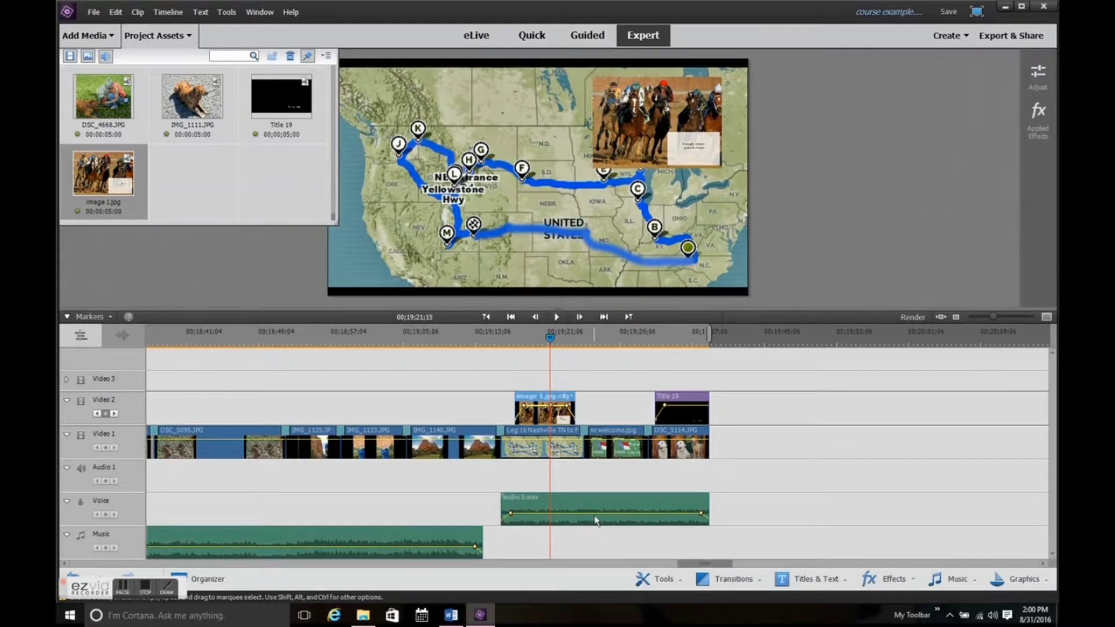
left_click(1037, 75)
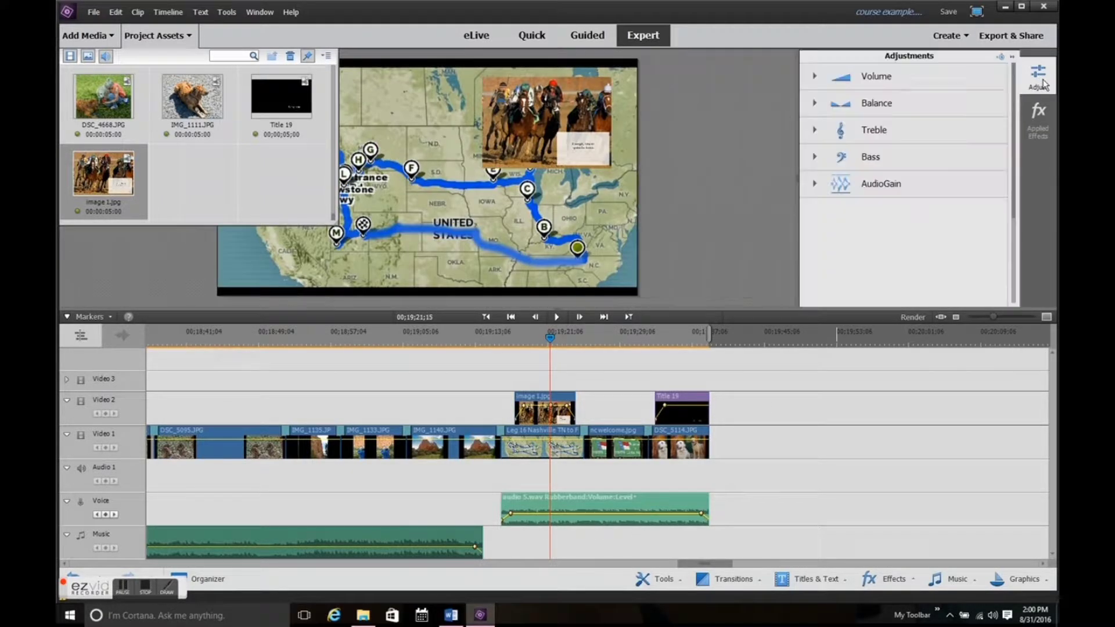
left_click(964, 80)
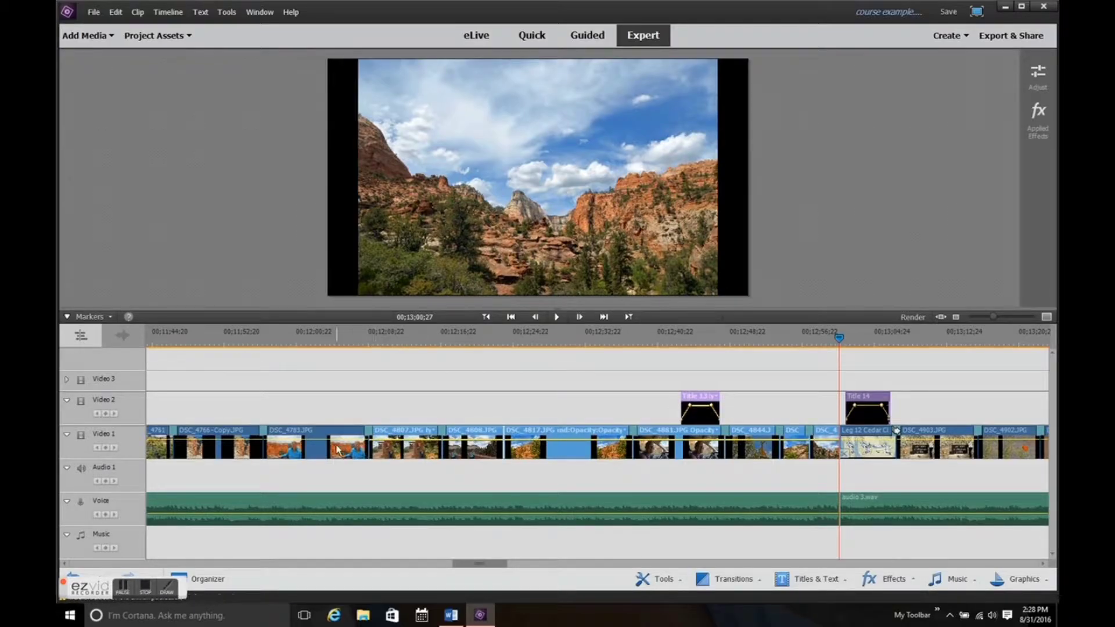
Step: Scroll the timeline to bring the red-rock canyon photo clips into view
scroll(531, 566, "up", 5)
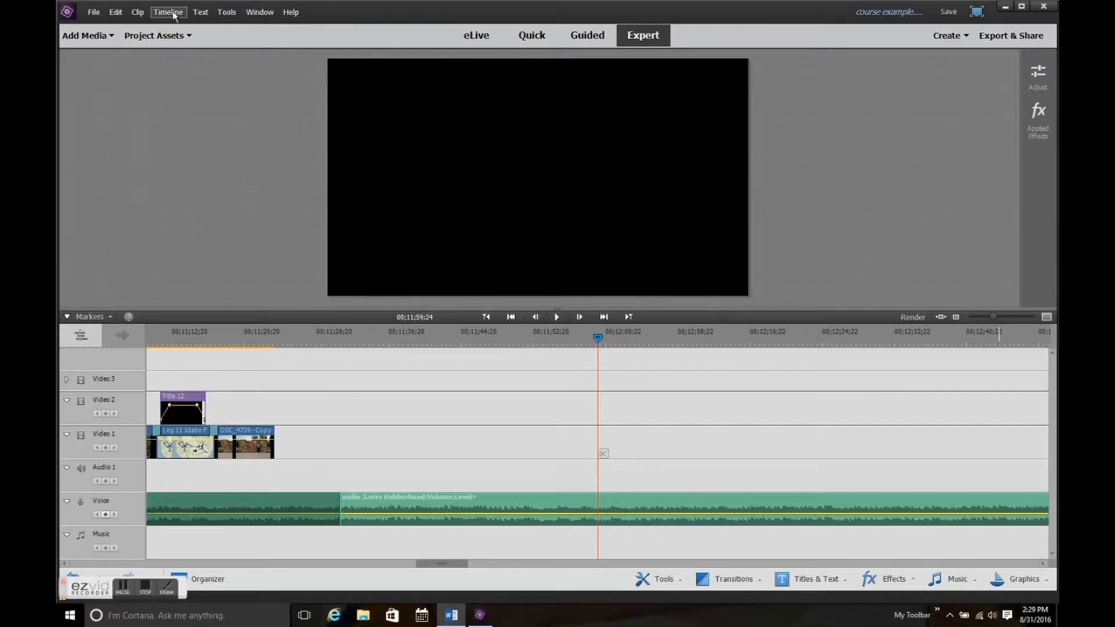
Step: Add one video track and zero audio tracks to the timeline
left_click(167, 11)
left_click(224, 286)
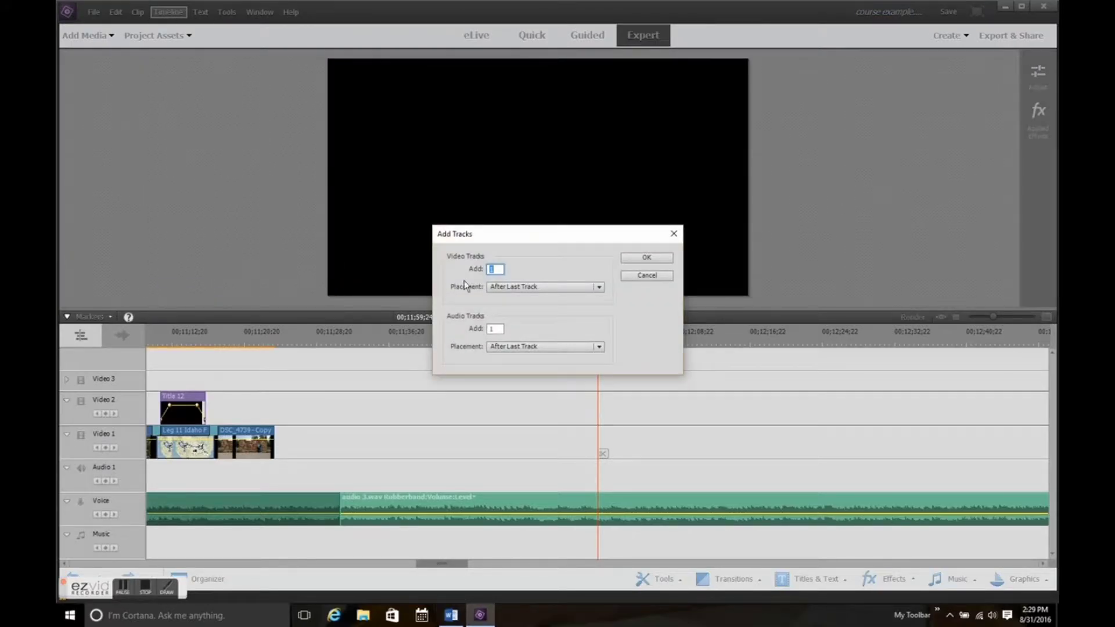
double_click(502, 329)
type("0")
left_click(646, 257)
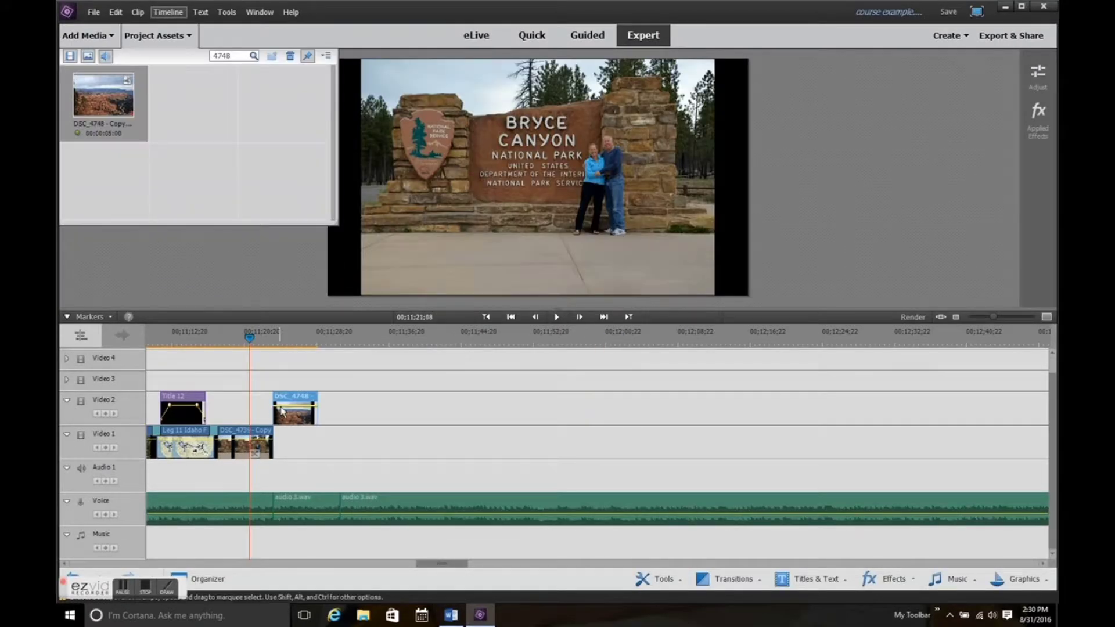
Step: Shrink DSC_4748, move it upper left, extend its duration, and fade it in and out
left_click(294, 410)
left_click_drag(698, 67, 634, 112)
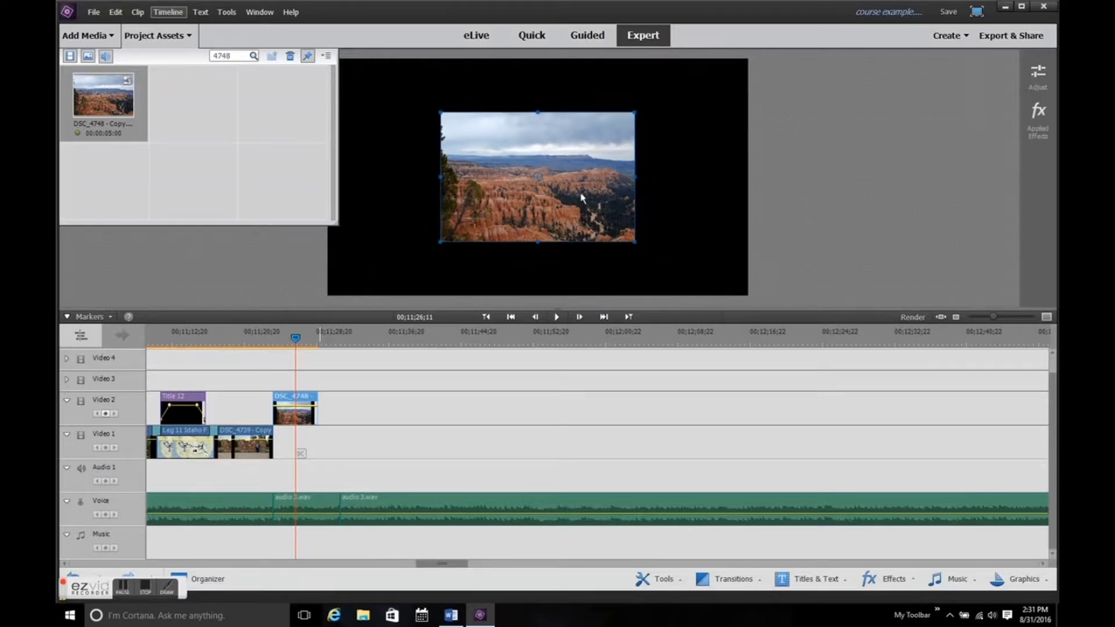
left_click_drag(550, 194, 463, 162)
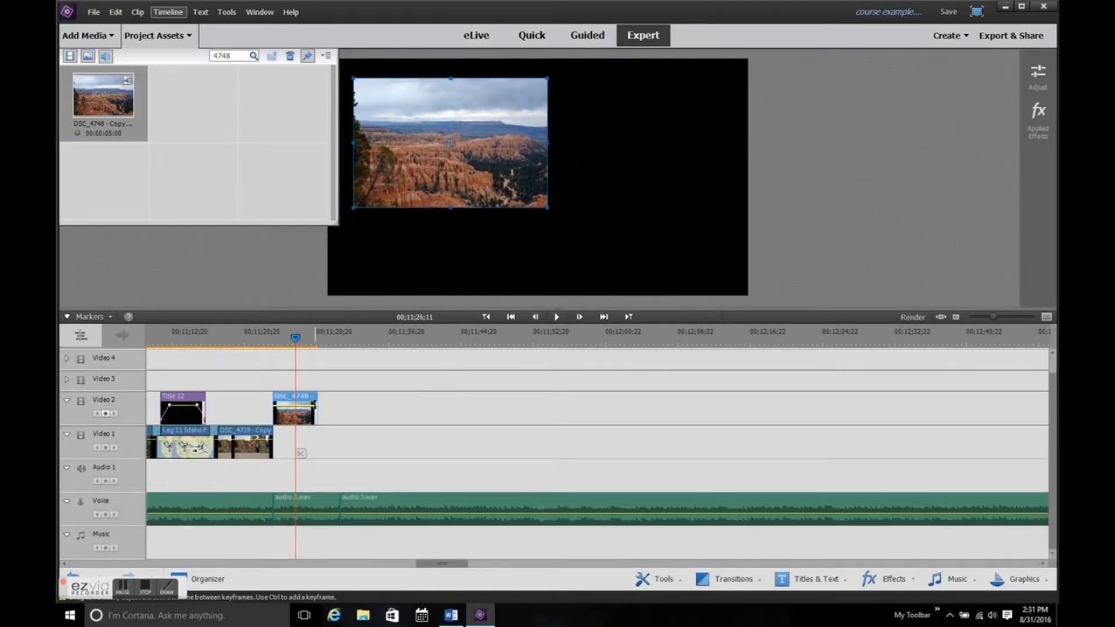
left_click_drag(317, 410, 490, 413)
right_click(466, 413)
left_click(674, 311)
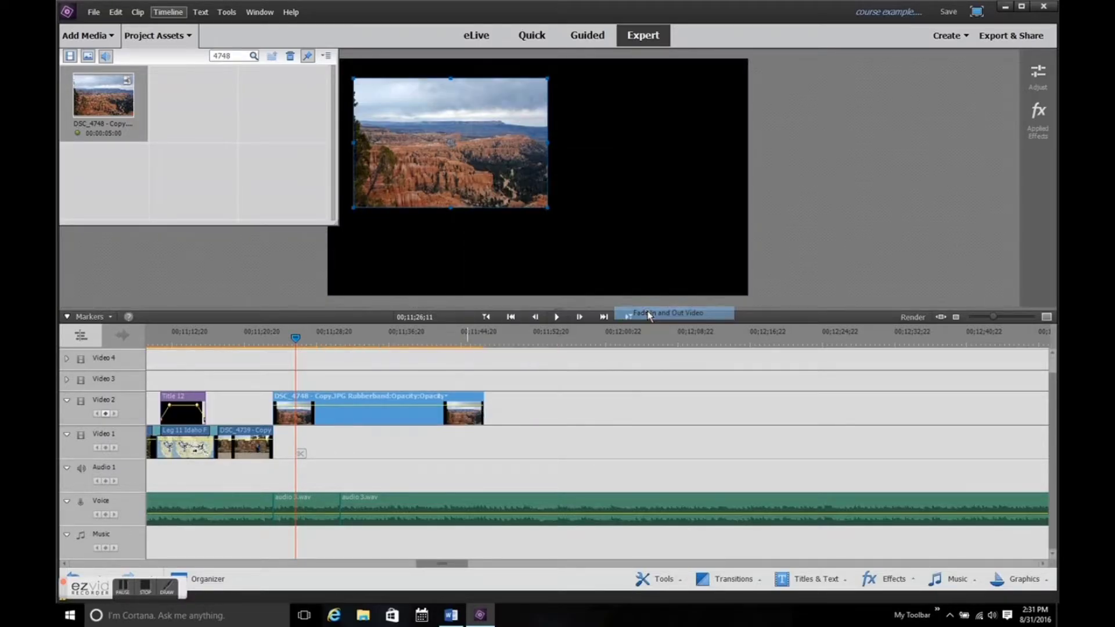
Step: Search for DSC_4751, place it on Video 3, and move the inset down and right
key("BackSpace")
key("BackSpace")
type("51")
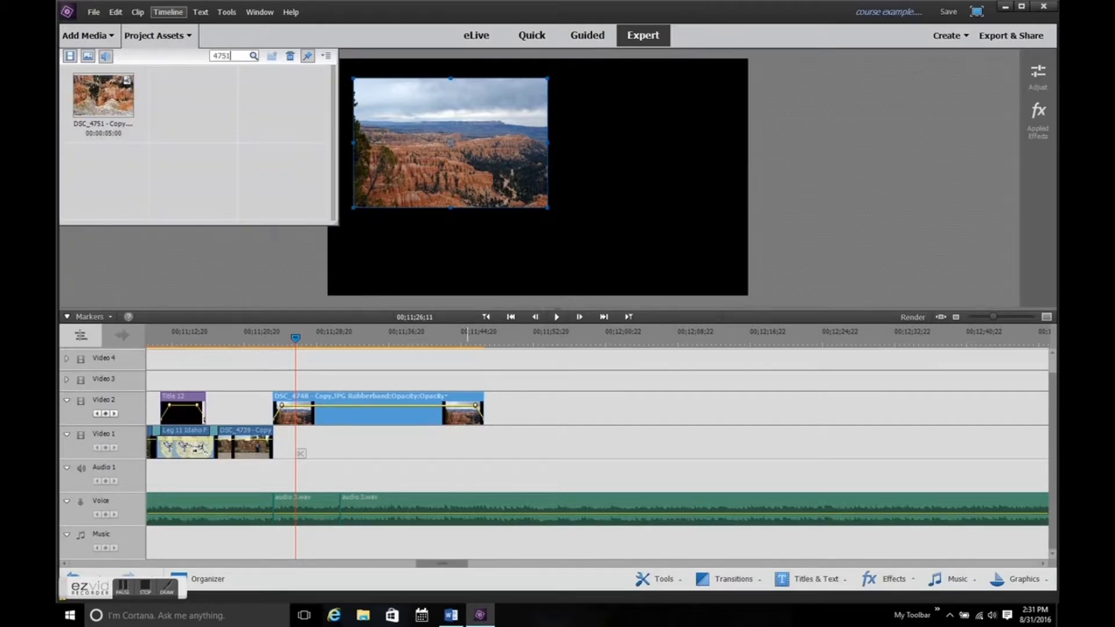
left_click_drag(104, 96, 362, 382)
left_click(462, 340)
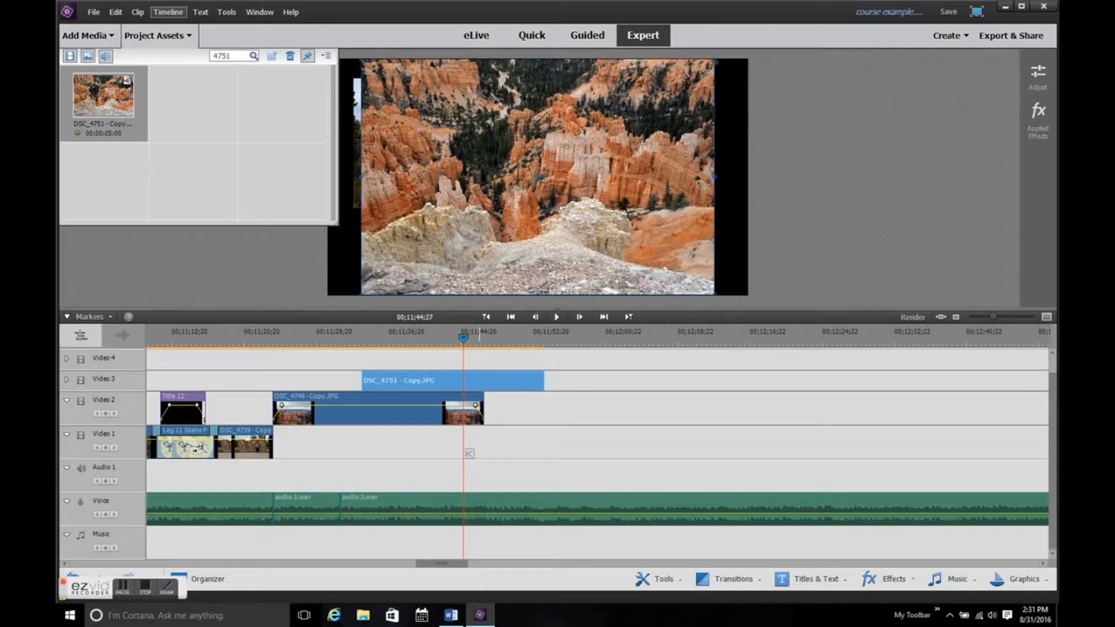
left_click_drag(538, 180, 637, 230)
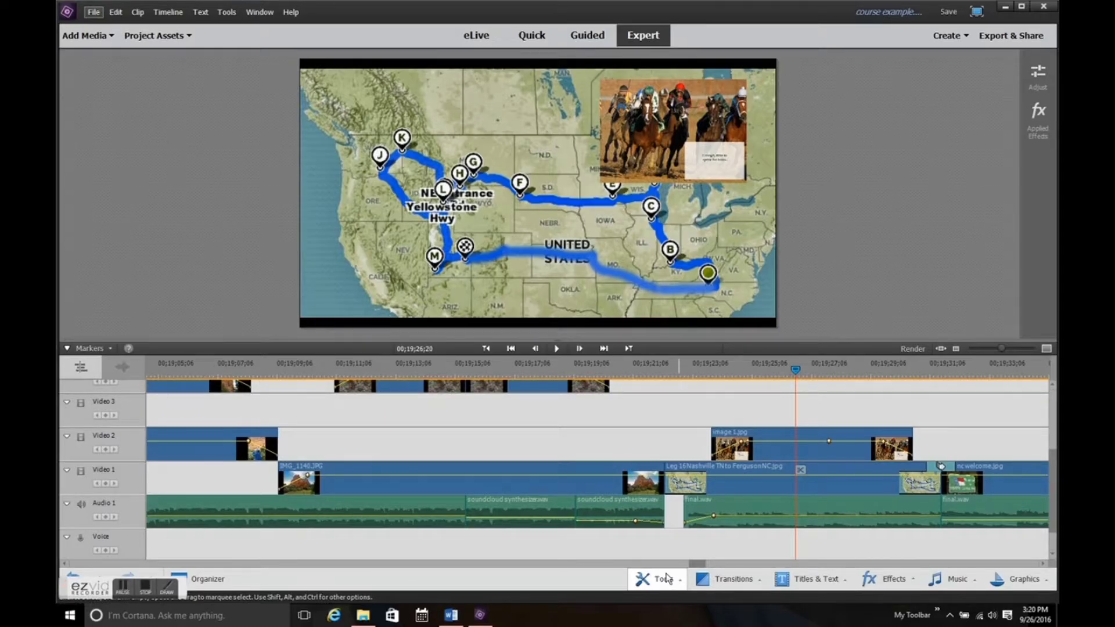
Step: Create a movie menu using the Fairytale theme and continue
left_click(667, 578)
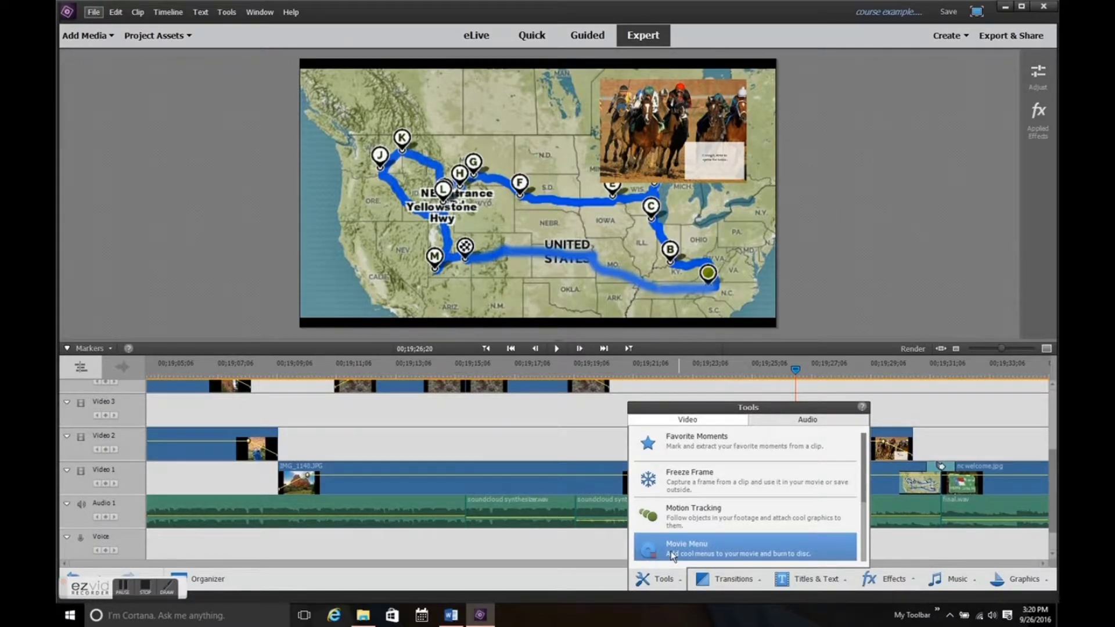
left_click(673, 555)
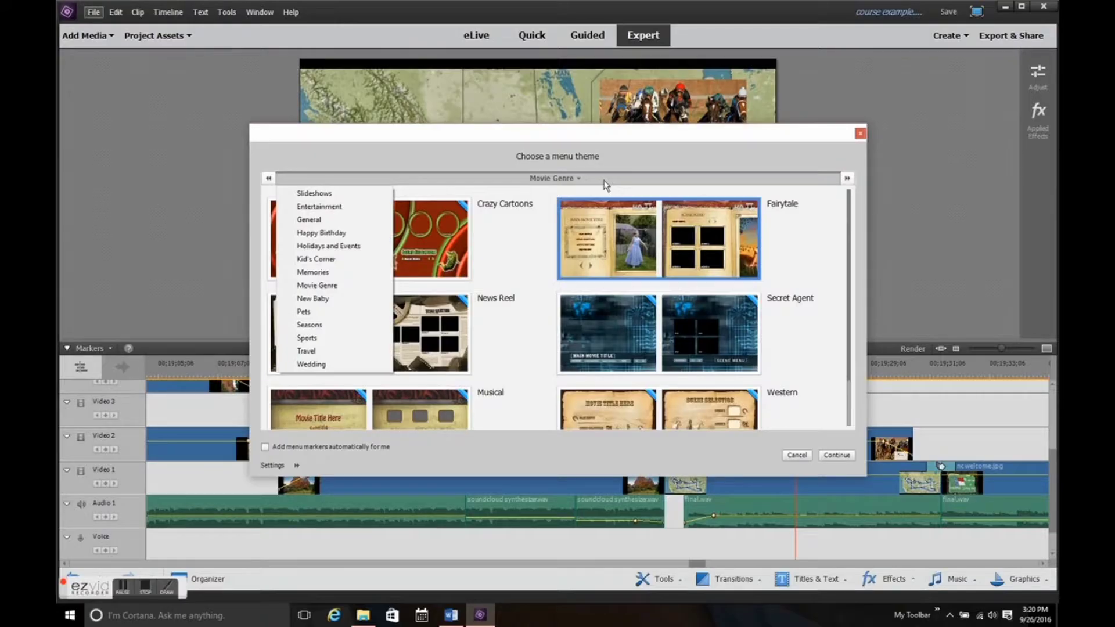
left_click(619, 242)
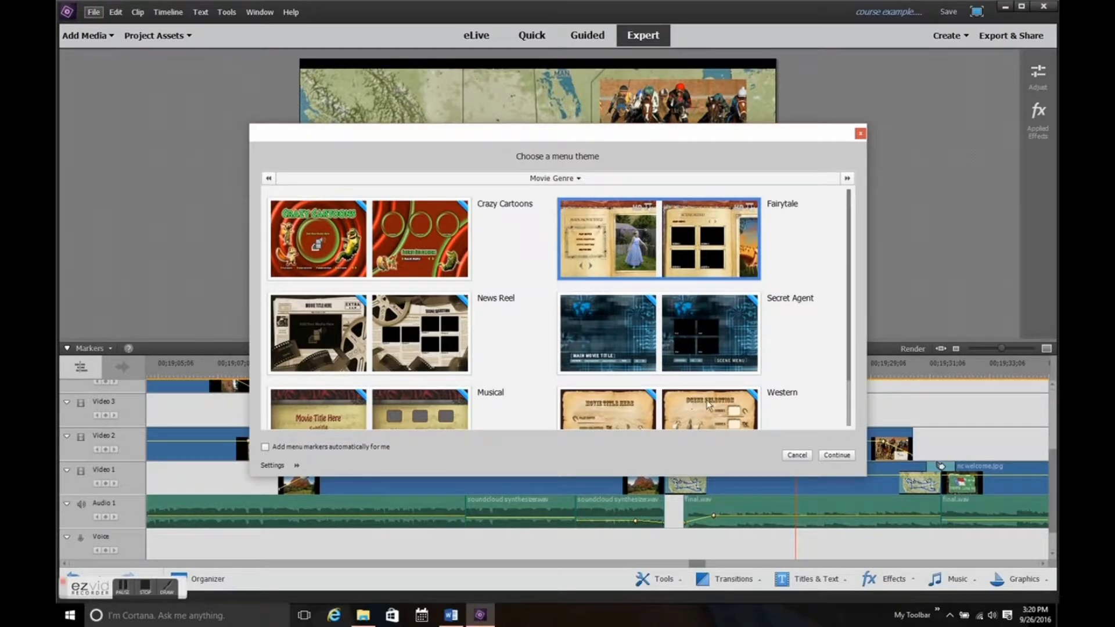
left_click(829, 454)
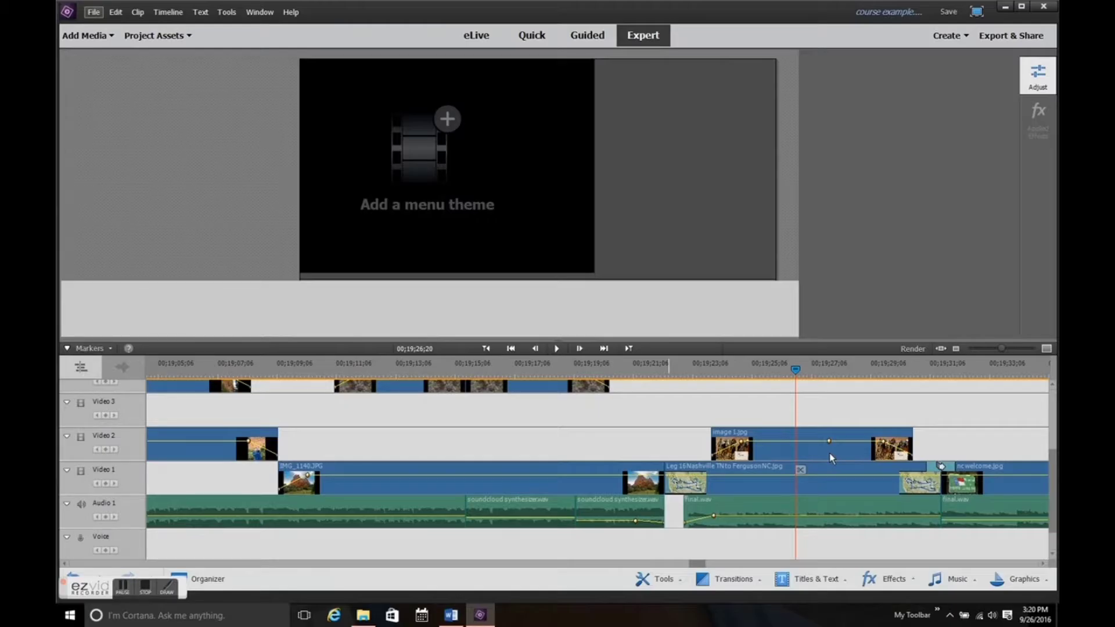
Step: Set a photo from 5 South Dakota > Wall Drug as the menu background and resize it
left_click(776, 262)
left_click(886, 119)
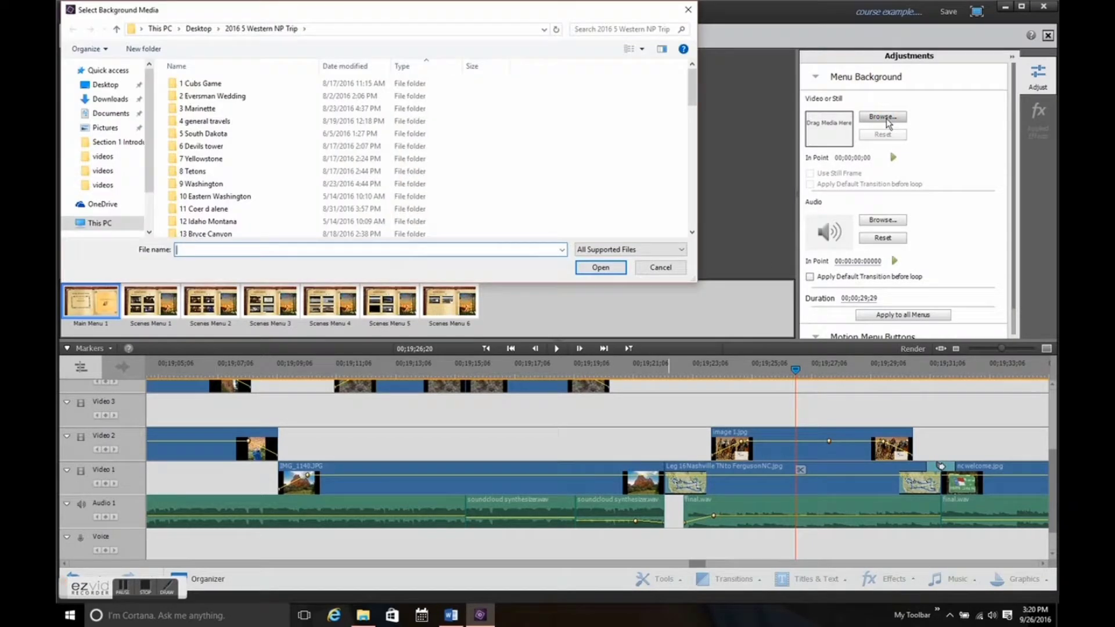
double_click(282, 135)
double_click(282, 158)
double_click(460, 99)
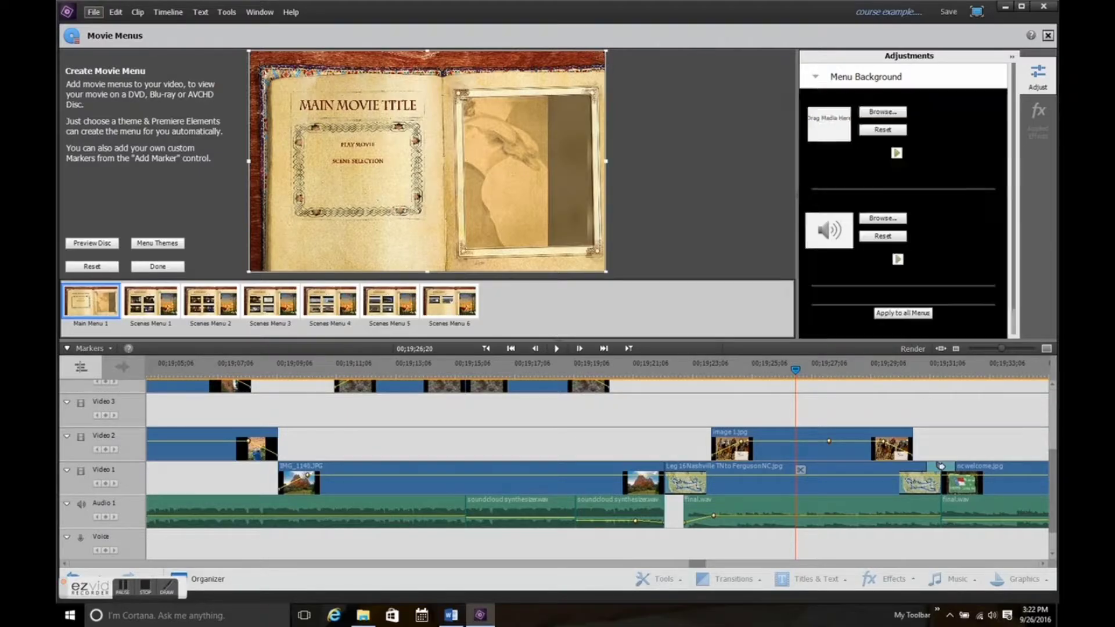
left_click_drag(435, 174, 554, 183)
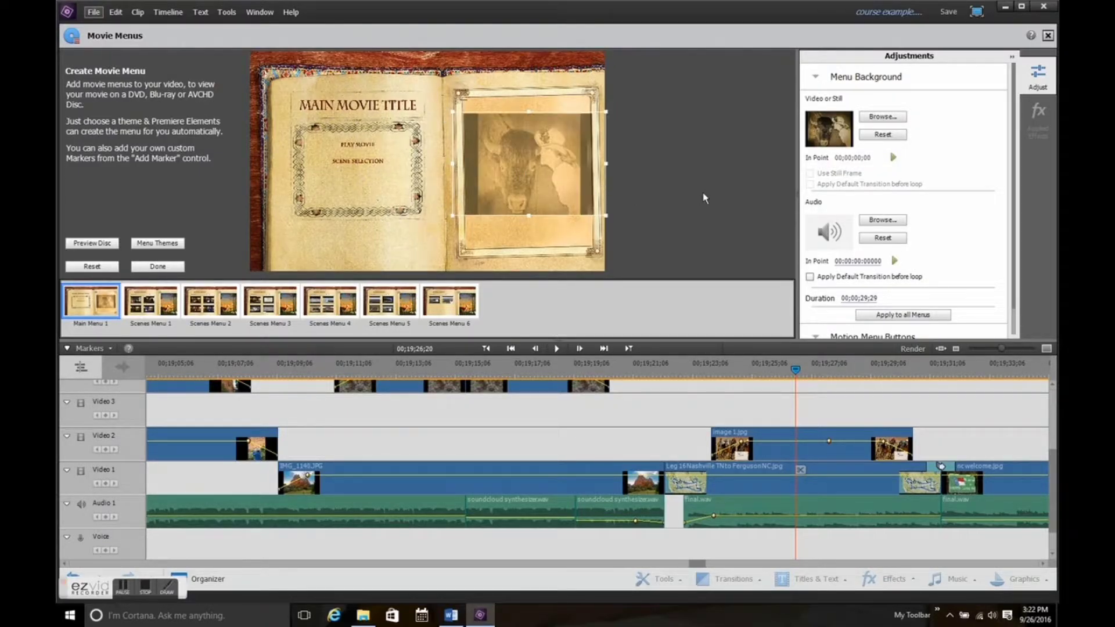
Step: Blank the title and PLAY MOVIE text, and change SCENE SELECTION to 'National Parks Tour May 2016'
left_click(339, 107)
double_click(339, 106)
key("BackSpace")
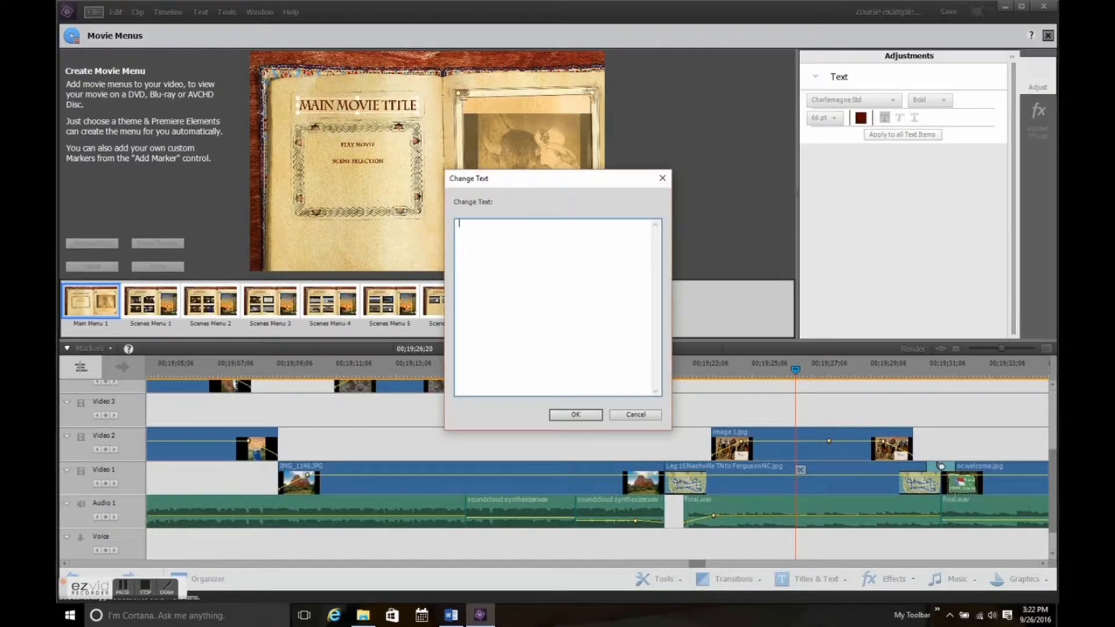
left_click(588, 416)
double_click(371, 144)
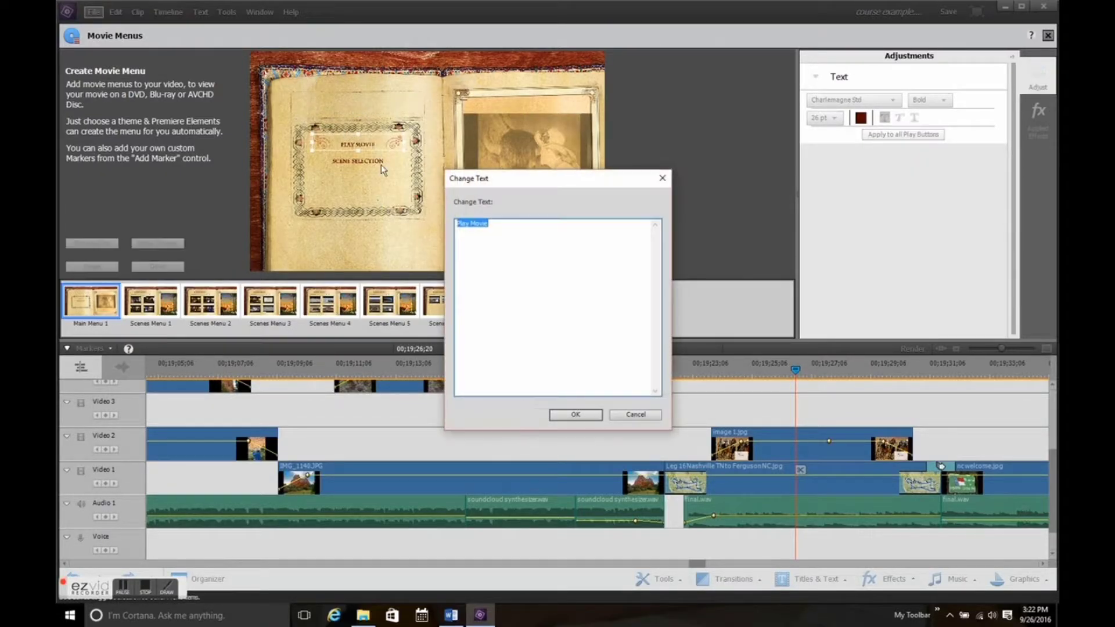
key("BackSpace")
left_click(586, 416)
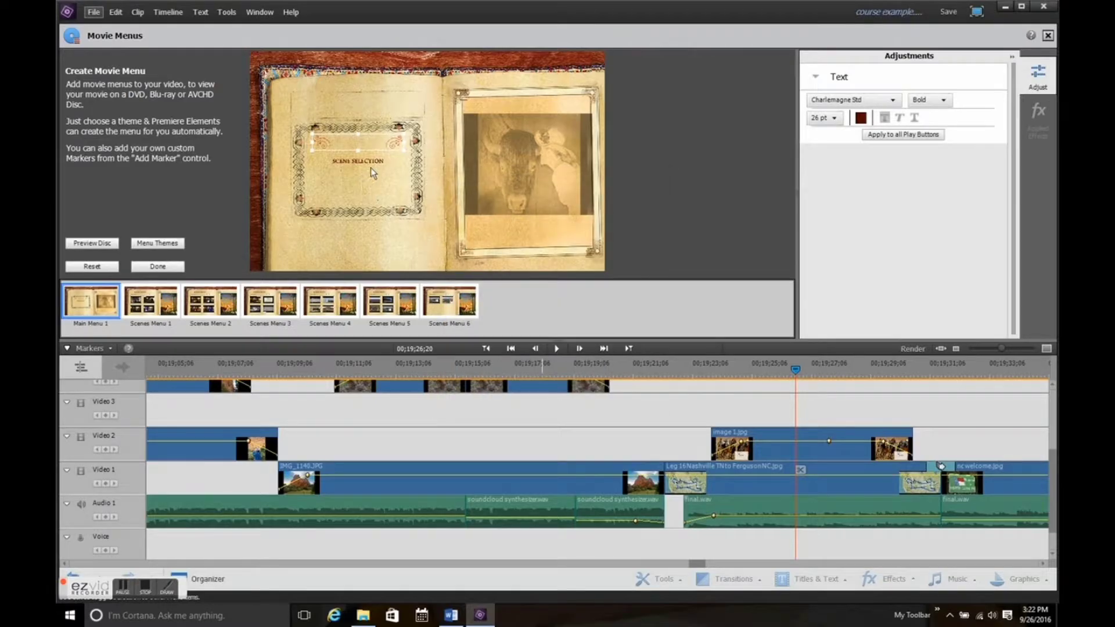
double_click(357, 160)
type("National ")
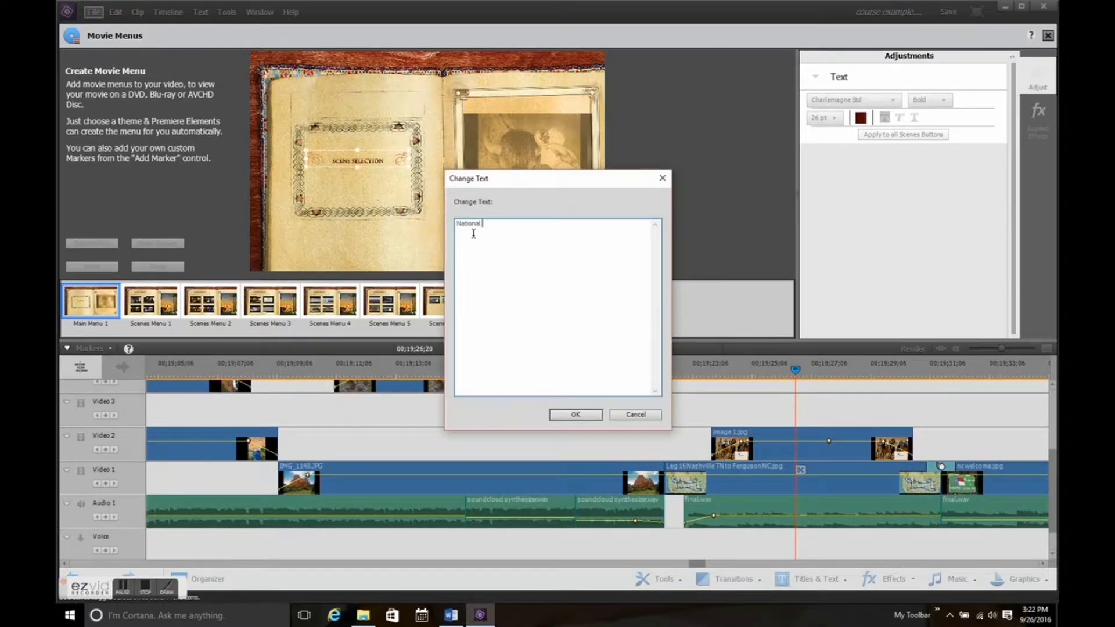
type("Parks Tour      May  2016")
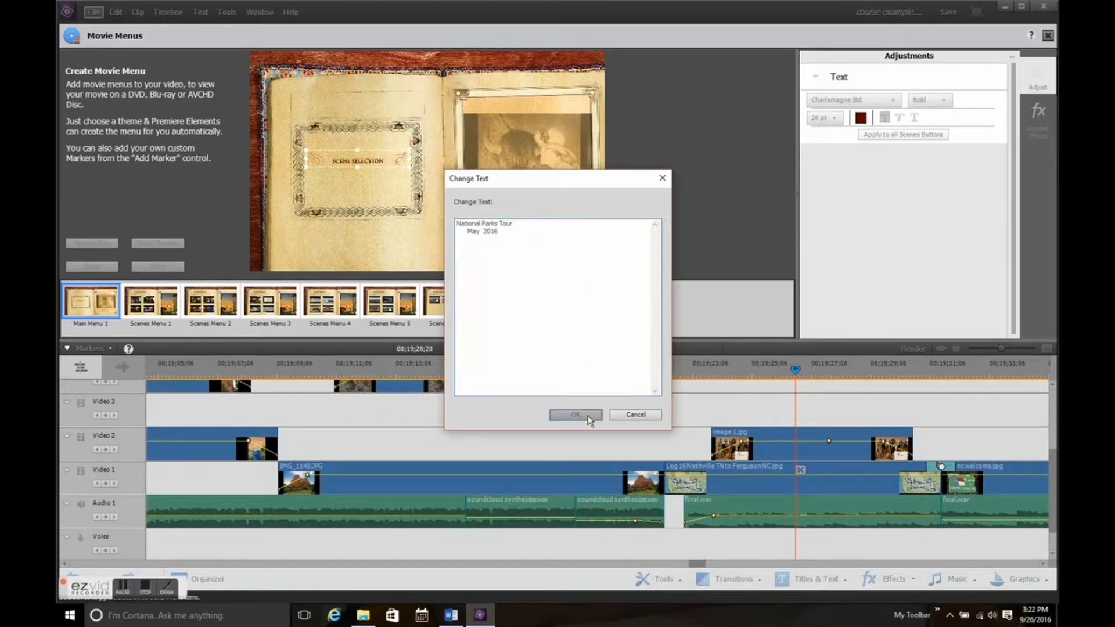
left_click(587, 416)
Step: Use 'acoustic very nice' from the 2016 5 Western NP Trip folder as menu music, then preview the disc
left_click(869, 222)
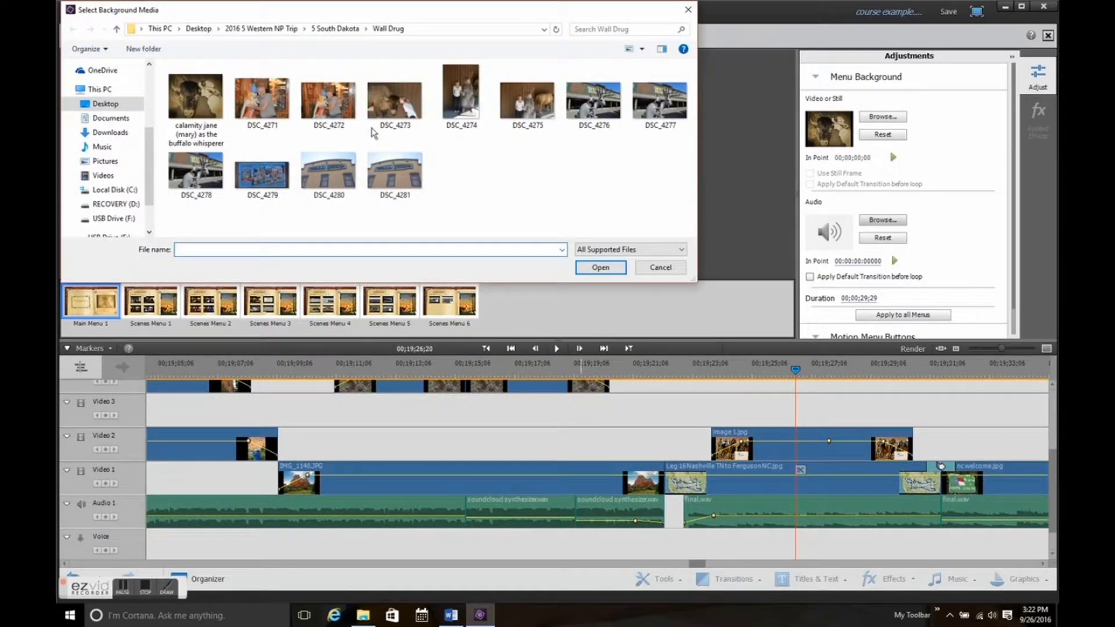
left_click(258, 28)
scroll(343, 171, "down", 10)
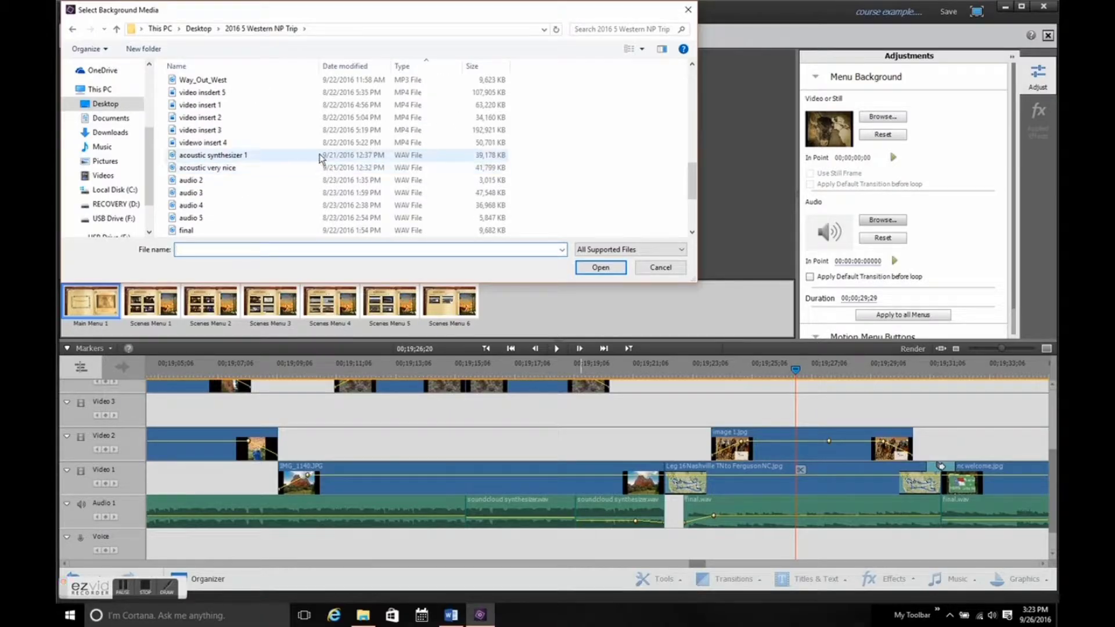
double_click(319, 169)
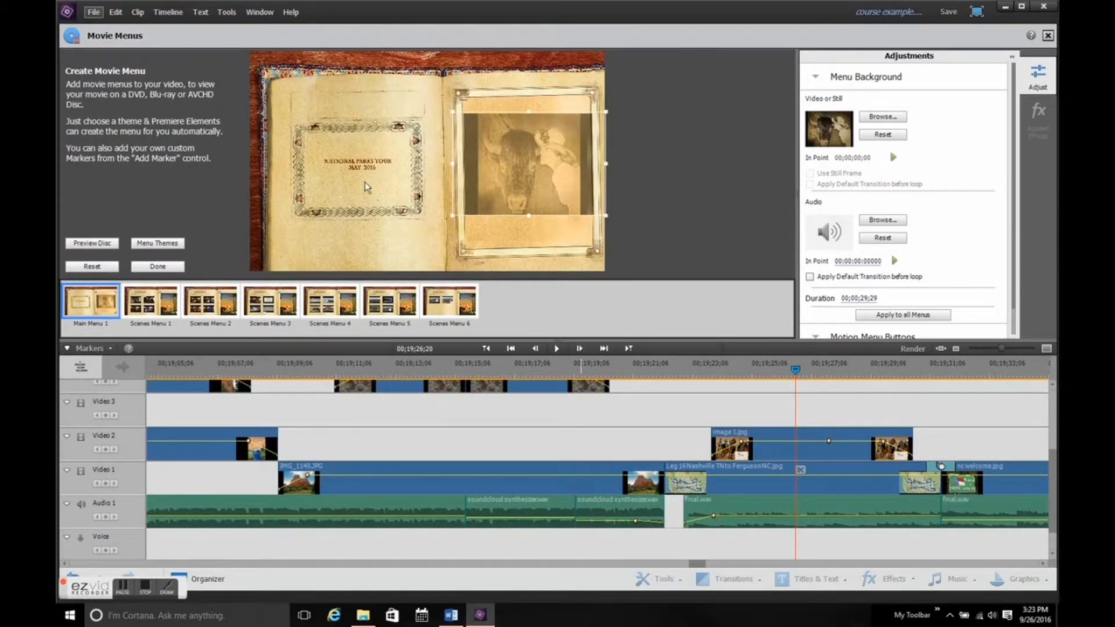
left_click(112, 245)
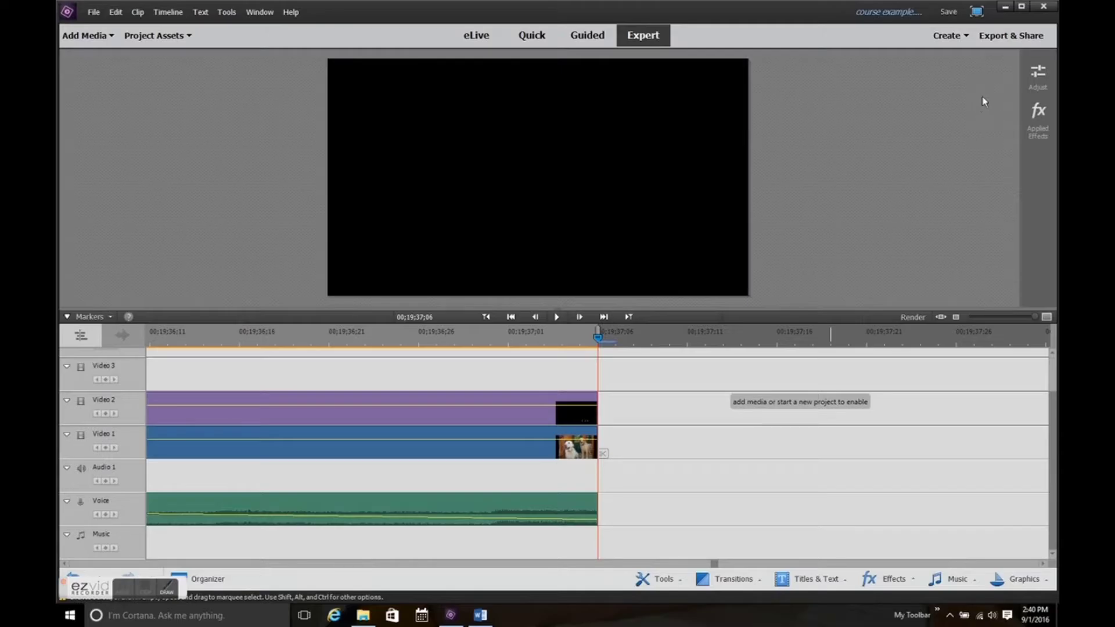
Step: Open Export & Share on the Disc tab with DVD and SD 480 (720 x 480) selected
left_click(1012, 40)
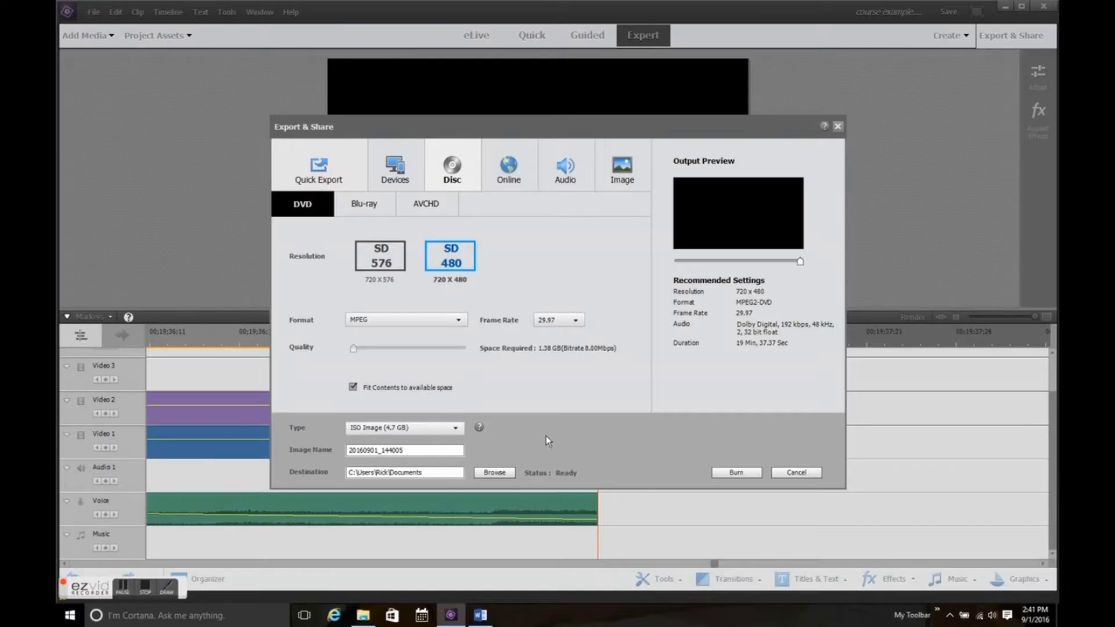
Step: Set the DVD output type to Disc with the E: hp DVD drive as destination, 1 copy
left_click(452, 428)
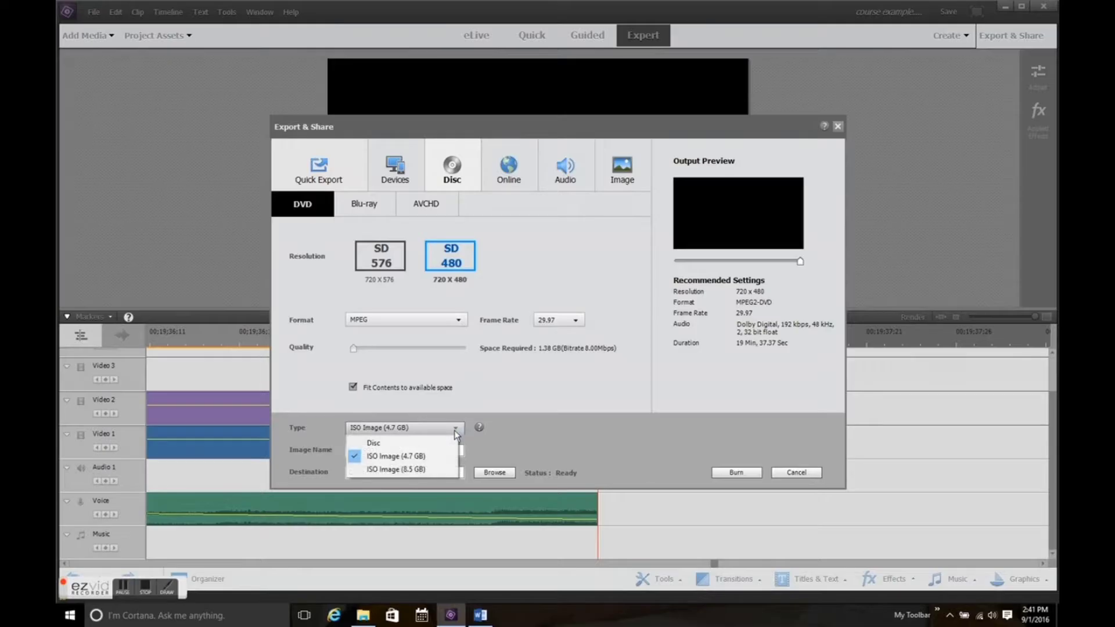
left_click(442, 444)
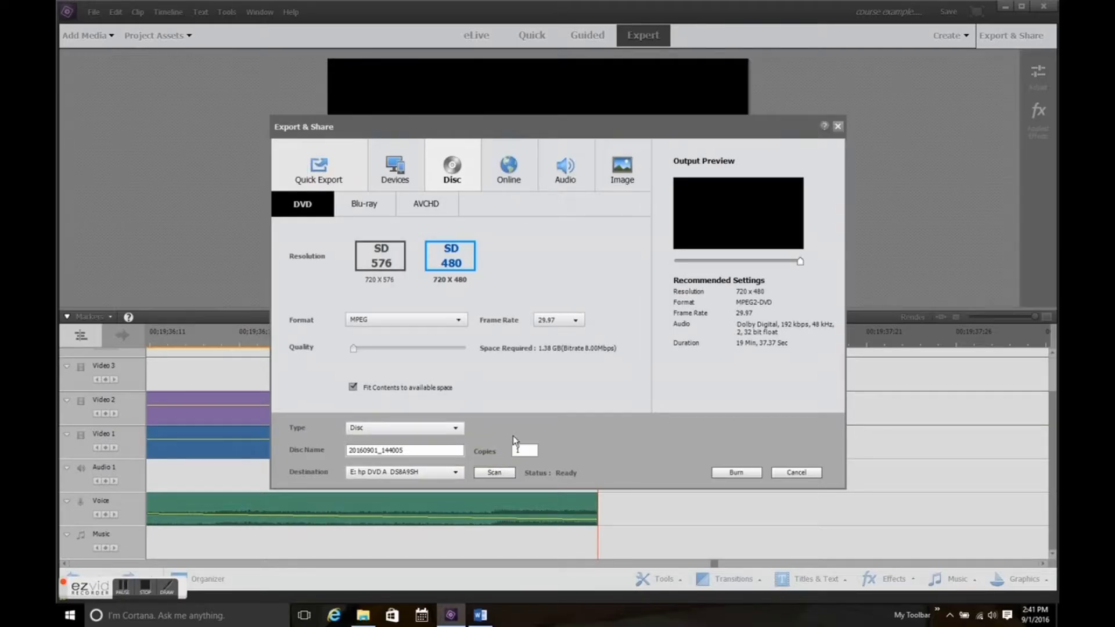
left_click(455, 472)
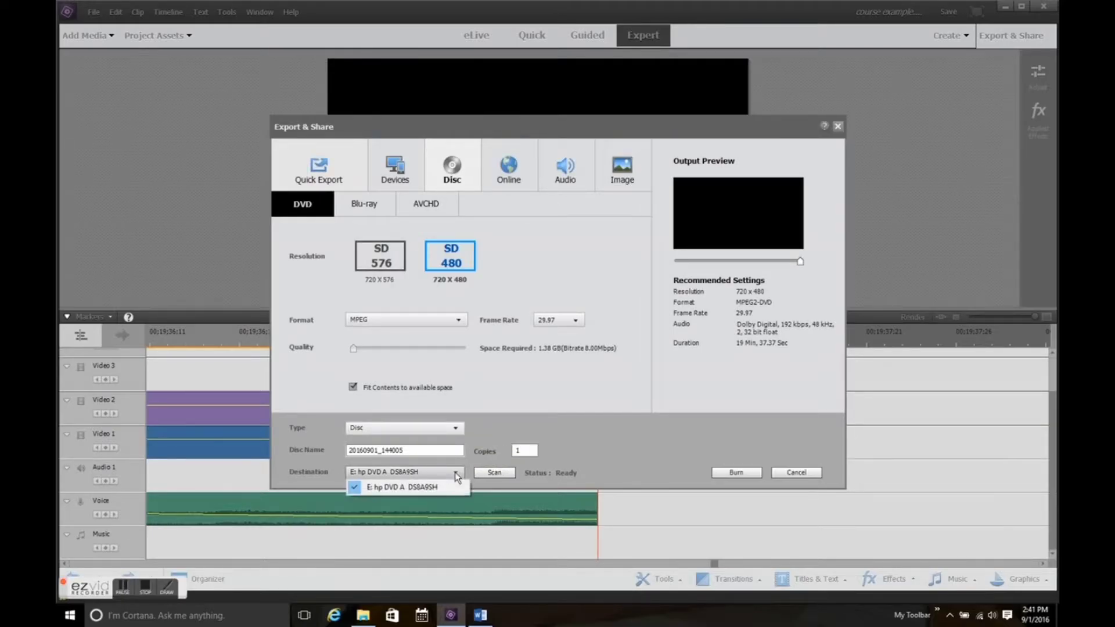
left_click(454, 487)
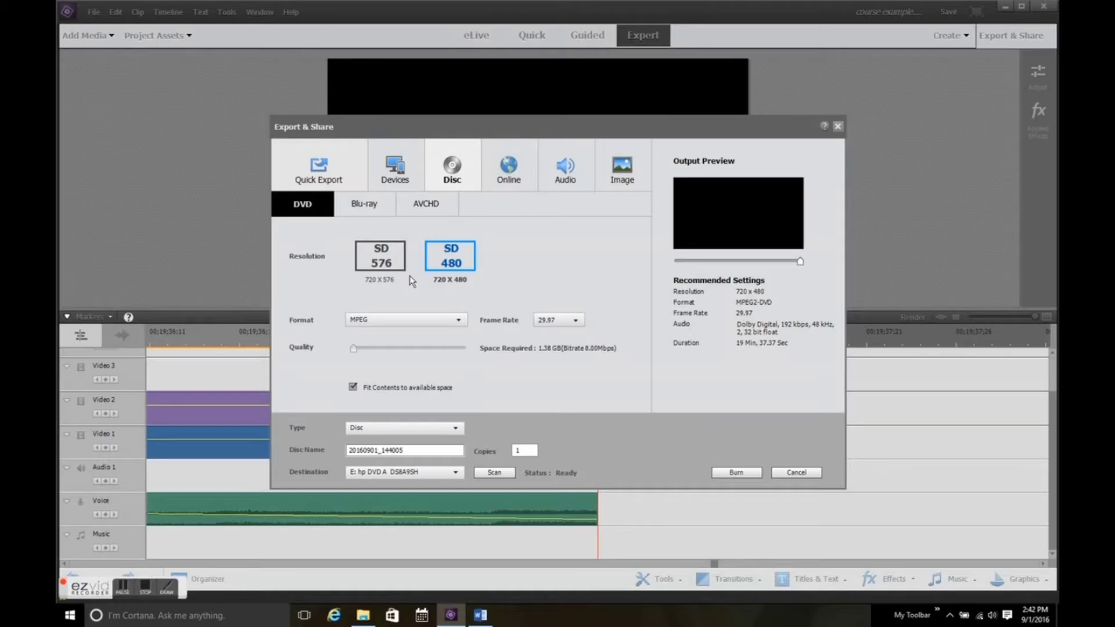
Step: Burn the 1.38 GB 720 x 480 MPEG project to the hp DVD drive
left_click(736, 473)
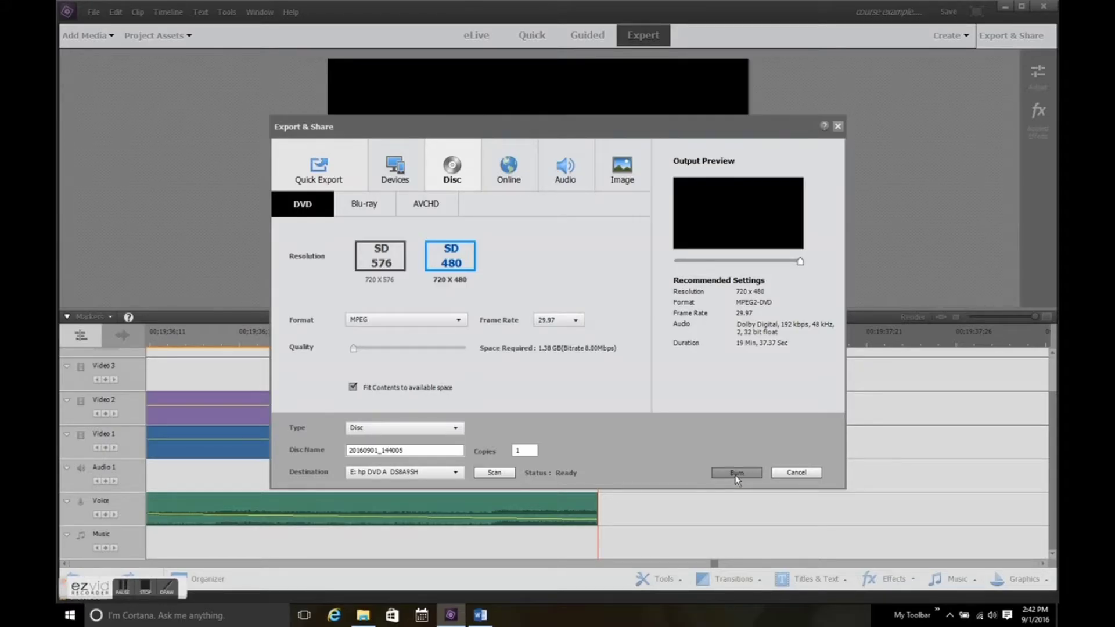